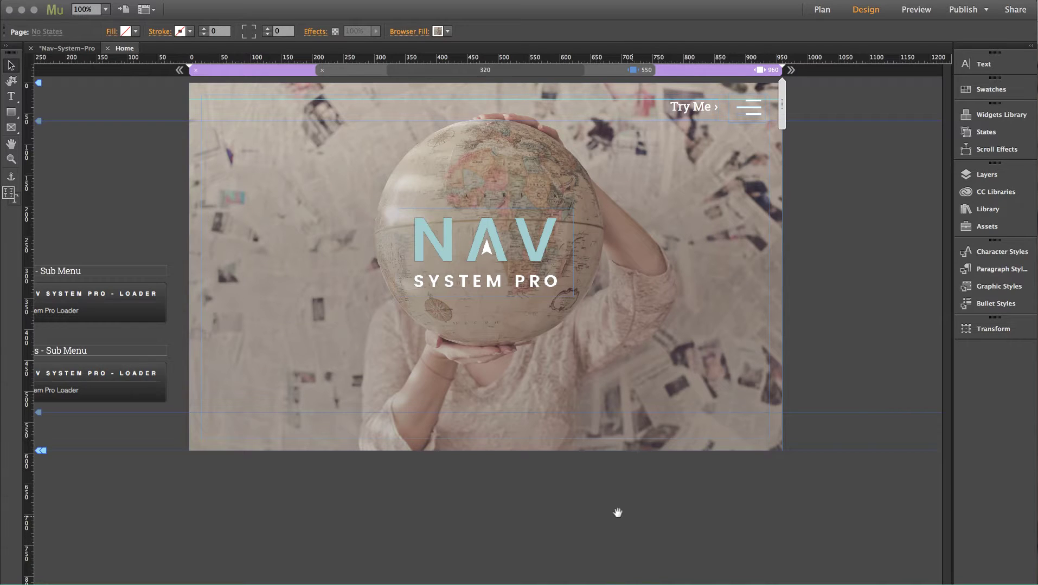
Step: Nudge the Home page canvas and open the File menu to preview the page in the browser
{"action": "left_click_drag", "start_coordinate": [630, 507], "coordinate": [639, 506]}
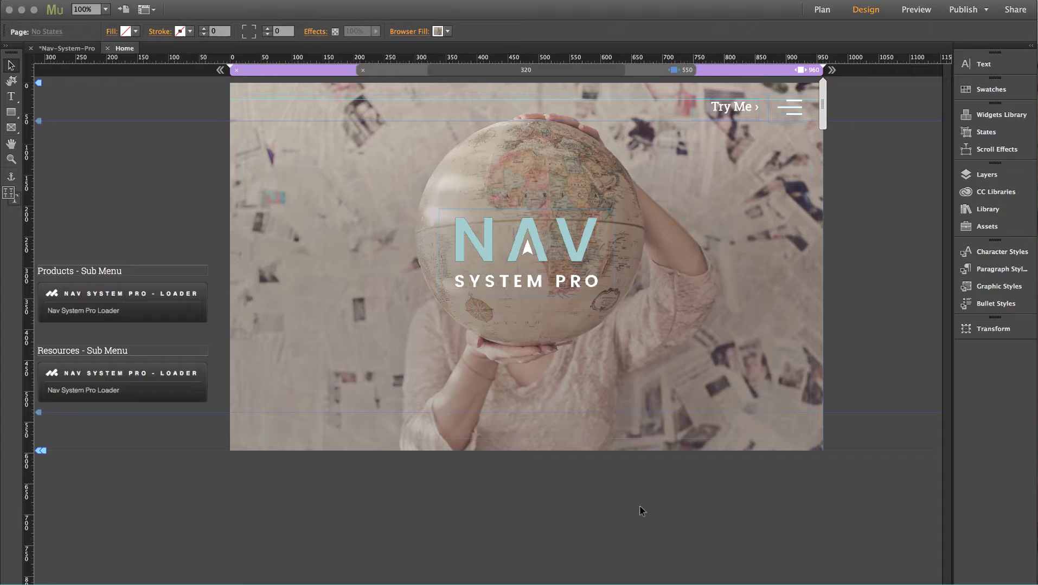
{"action": "left_click", "coordinate": [127, 1]}
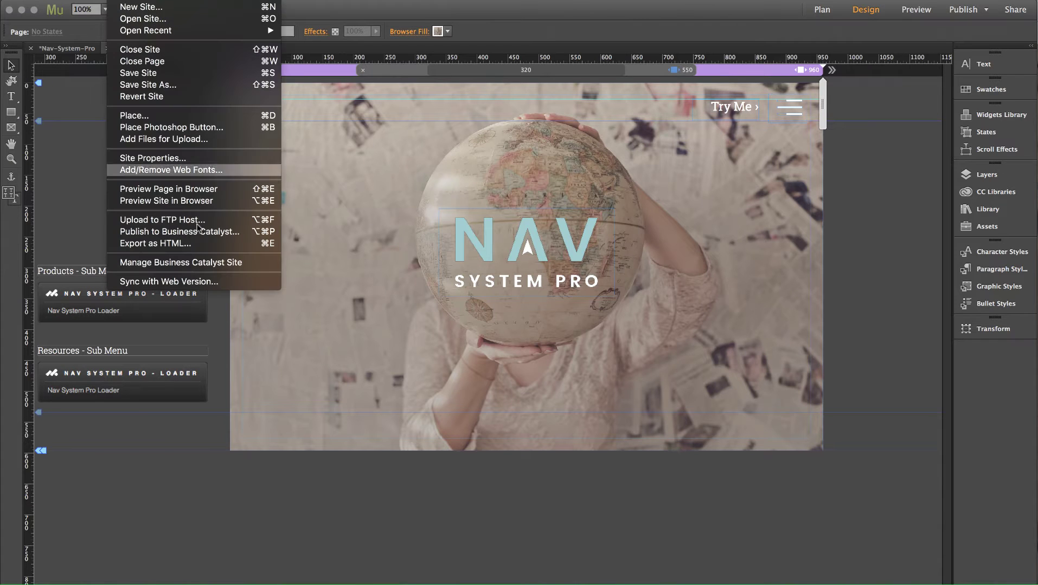
{"action": "left_click", "coordinate": [203, 188]}
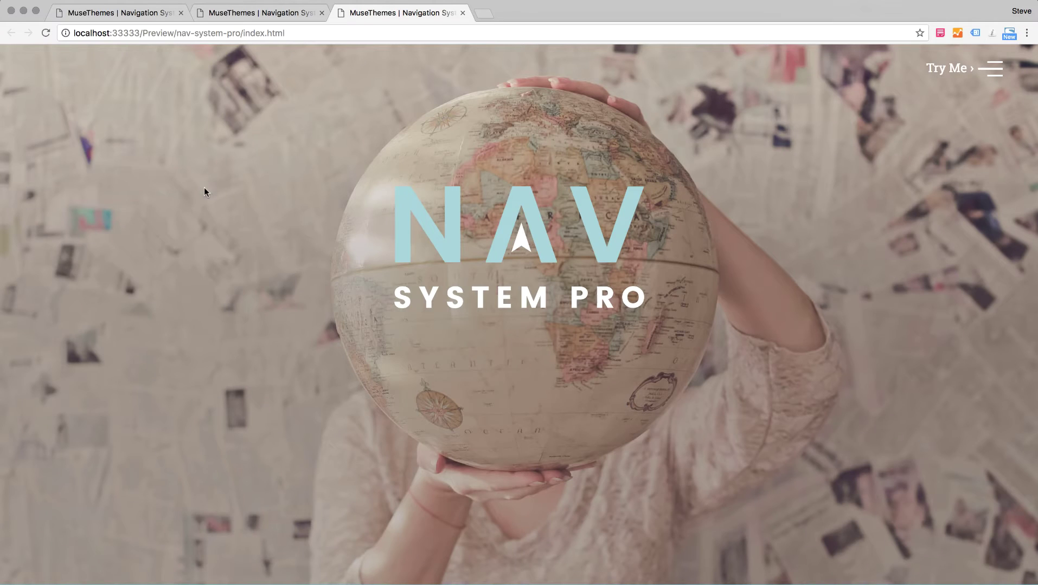
{"action": "left_click", "coordinate": [989, 69]}
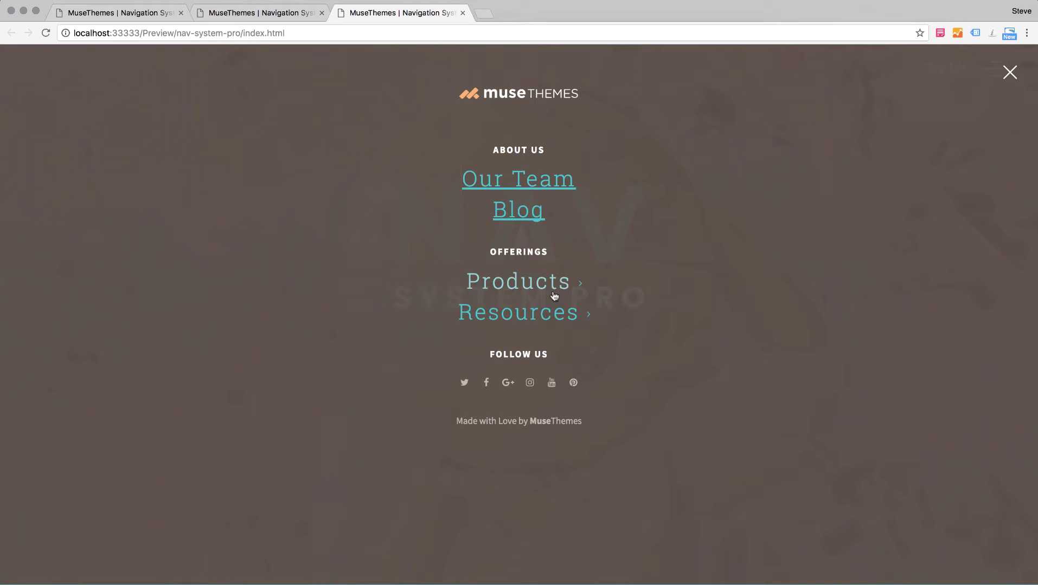
{"action": "left_click", "coordinate": [539, 283]}
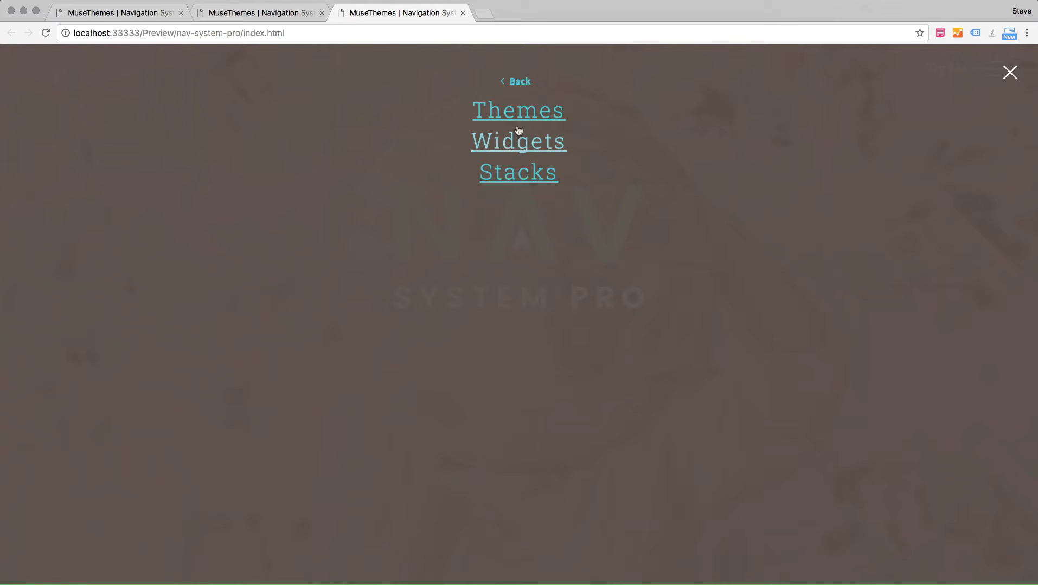
{"action": "left_click", "coordinate": [1010, 72]}
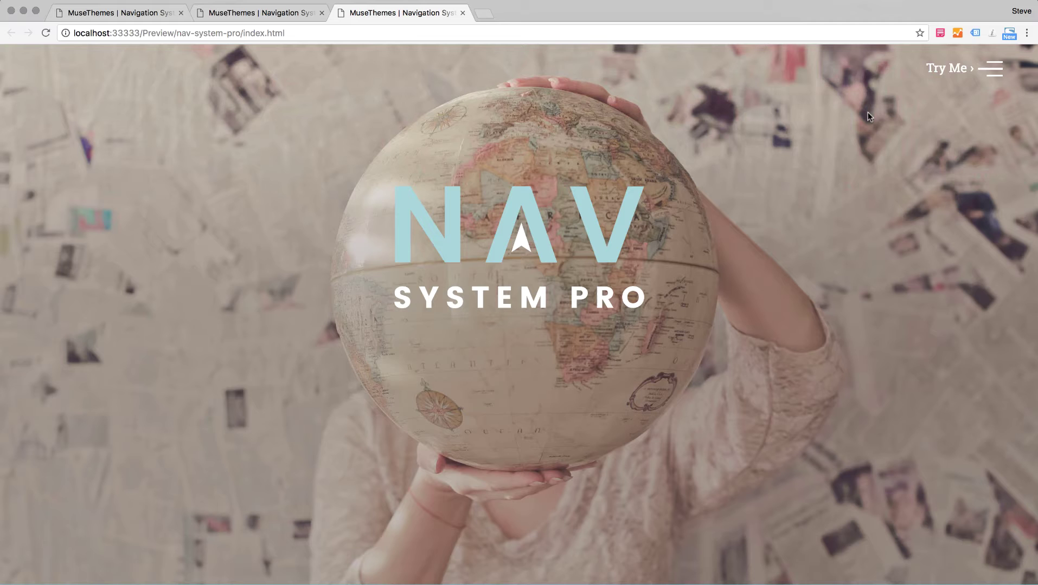
Step: Back in Muse, review the Nav System Pro widget's General Menu Styling options, then close and deselect it
{"action": "left_click", "coordinate": [332, 574]}
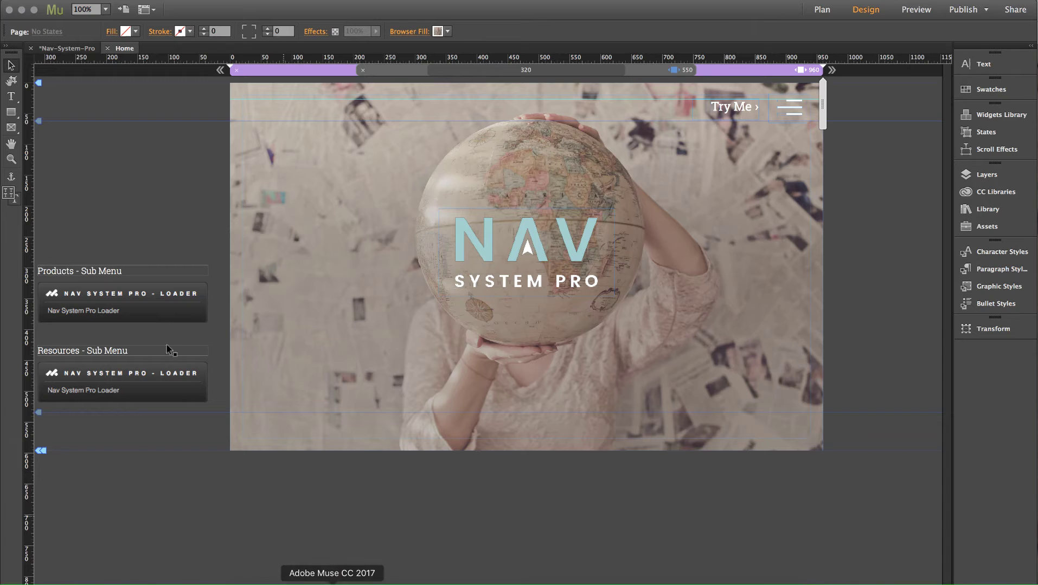
{"action": "scroll", "coordinate": [268, 250], "scroll_direction": "left", "scroll_amount": 10}
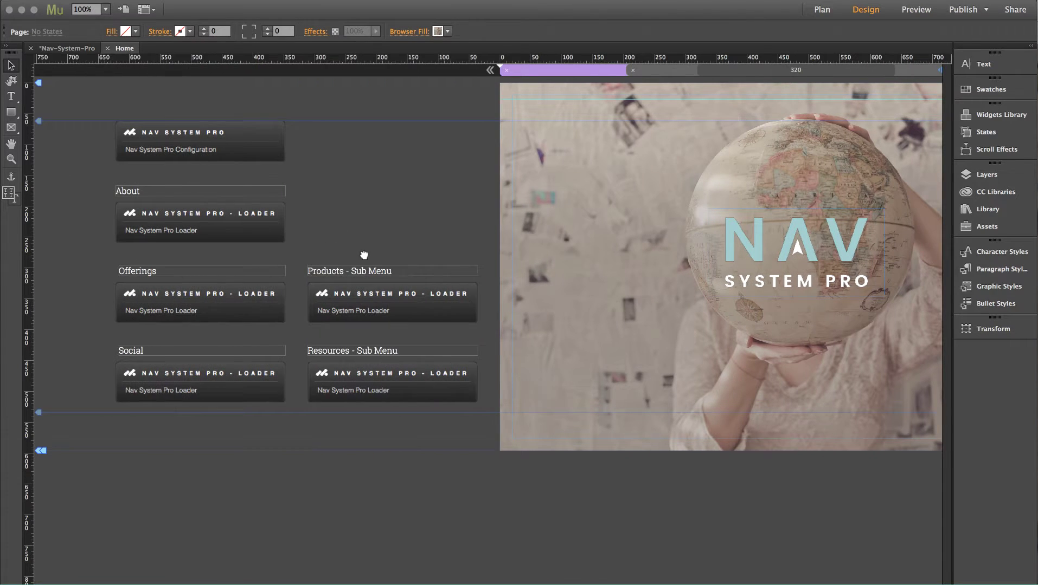
{"action": "left_click", "coordinate": [283, 145]}
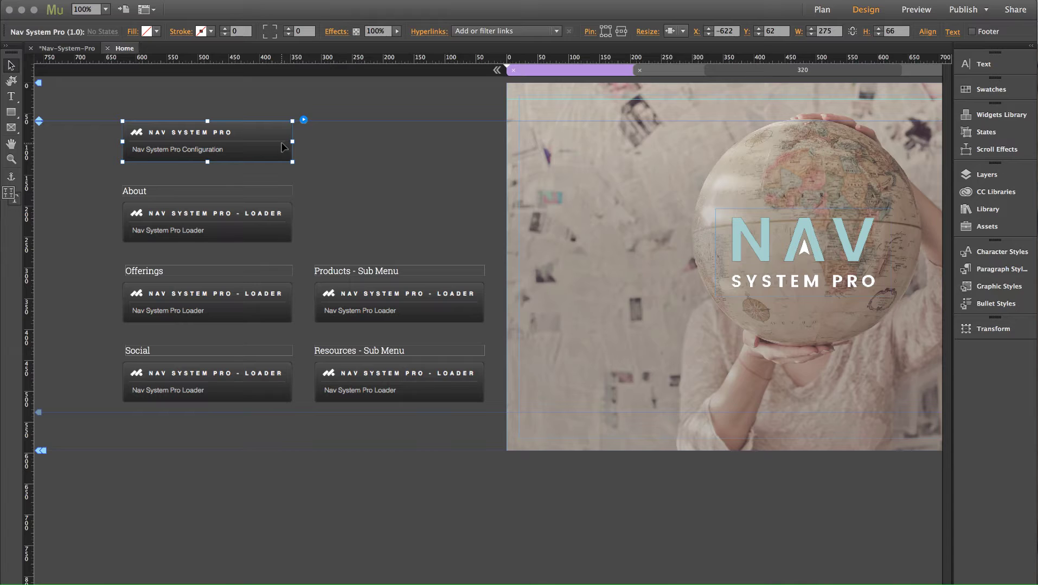
{"action": "left_click", "coordinate": [303, 120]}
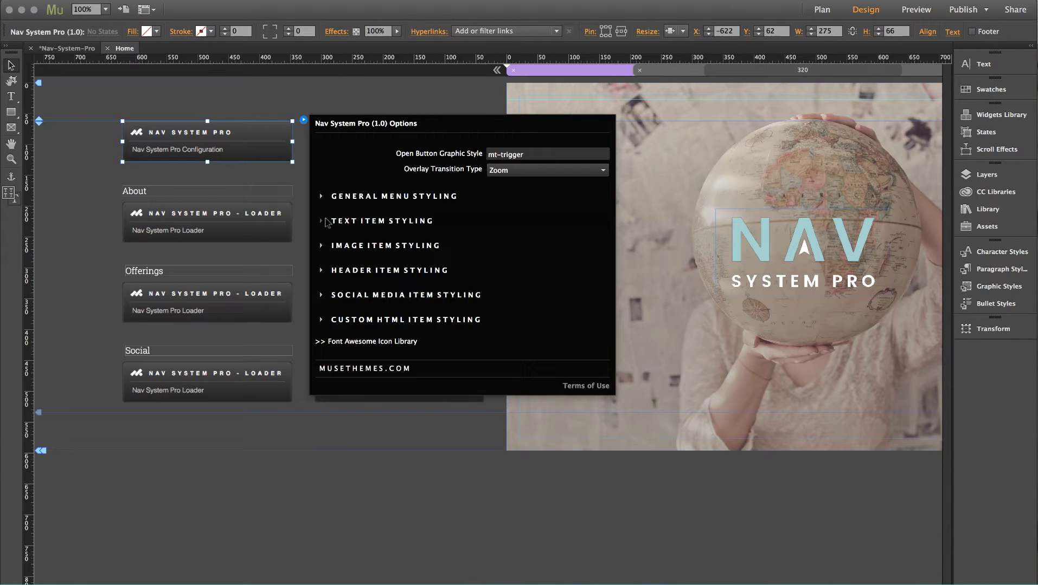
{"action": "left_click", "coordinate": [321, 197]}
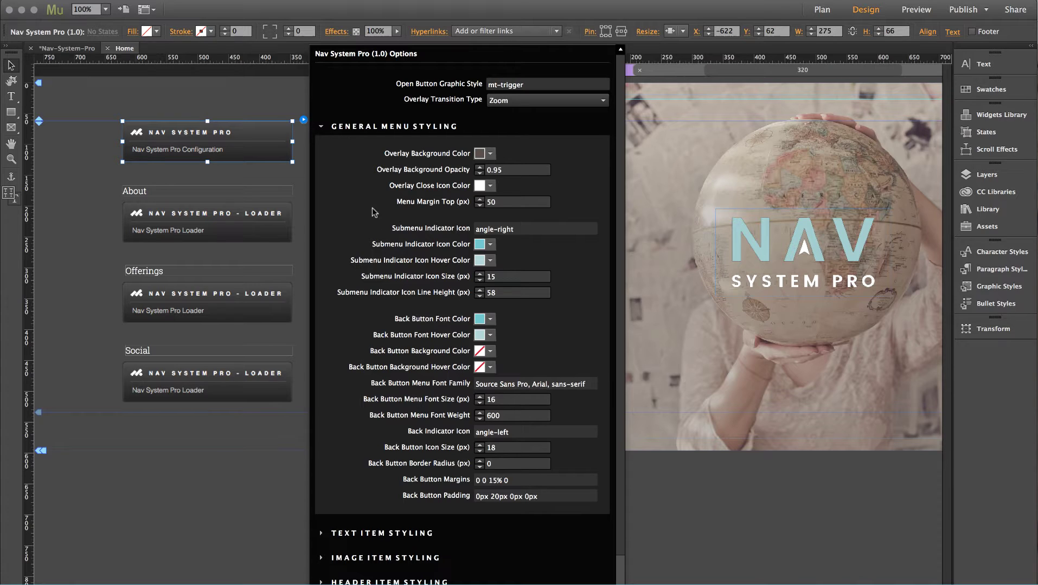
{"action": "left_click", "coordinate": [321, 126]}
{"action": "key", "text": "Escape"}
{"action": "left_click", "coordinate": [406, 127]}
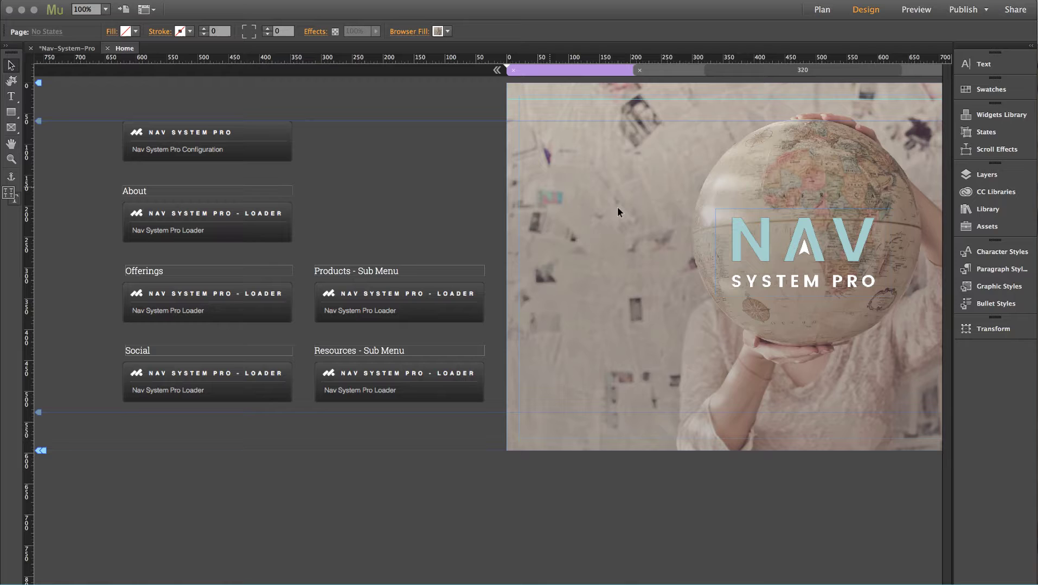
{"action": "left_click_drag", "start_coordinate": [671, 229], "coordinate": [398, 245]}
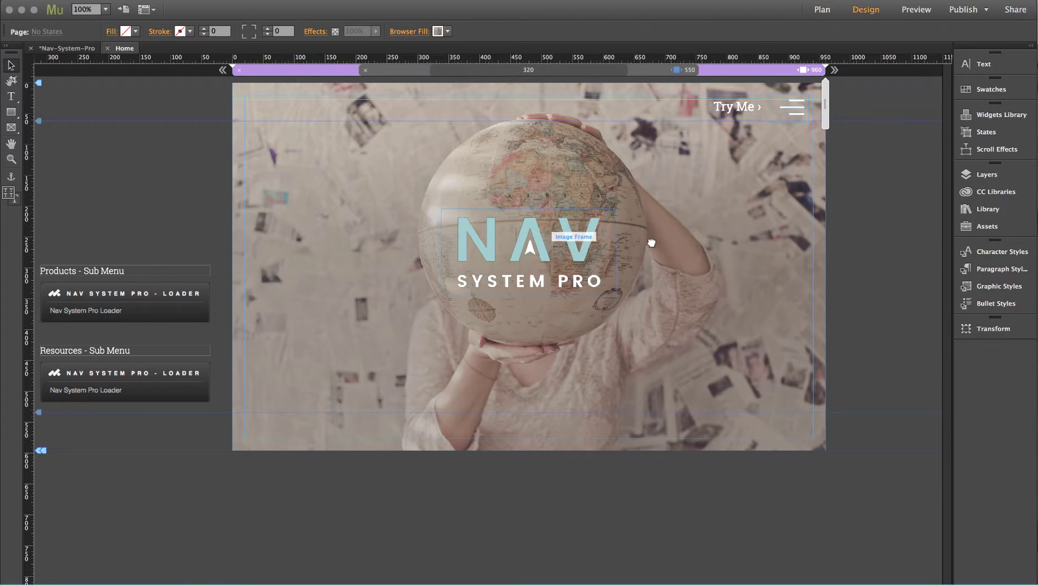
Step: Select the Try Me text frame and open Edit Link Styles from its Hyperlinks options
{"action": "scroll", "coordinate": [621, 239], "scroll_direction": "right", "scroll_amount": 5}
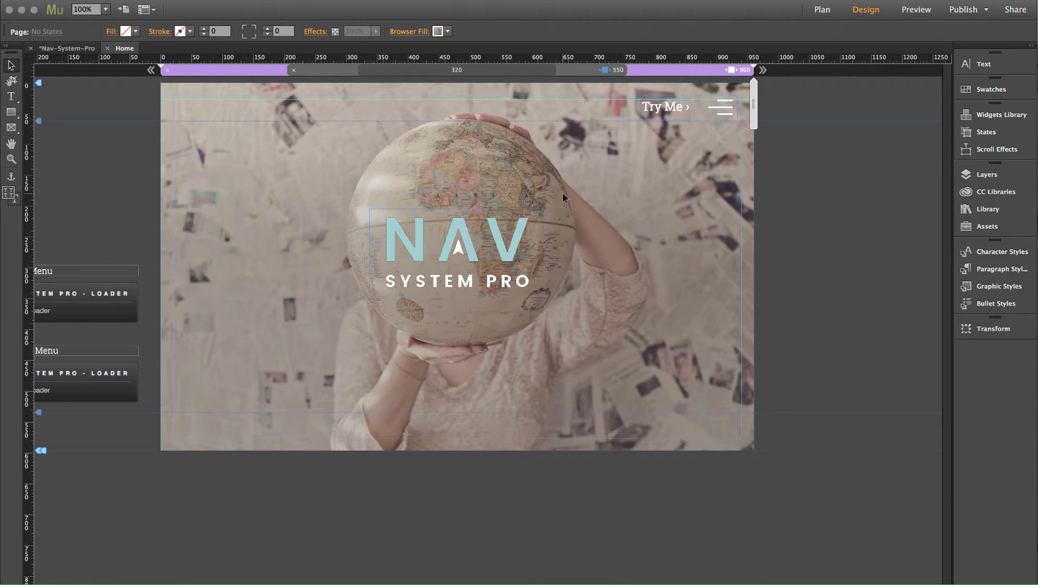
{"action": "left_click", "coordinate": [663, 114]}
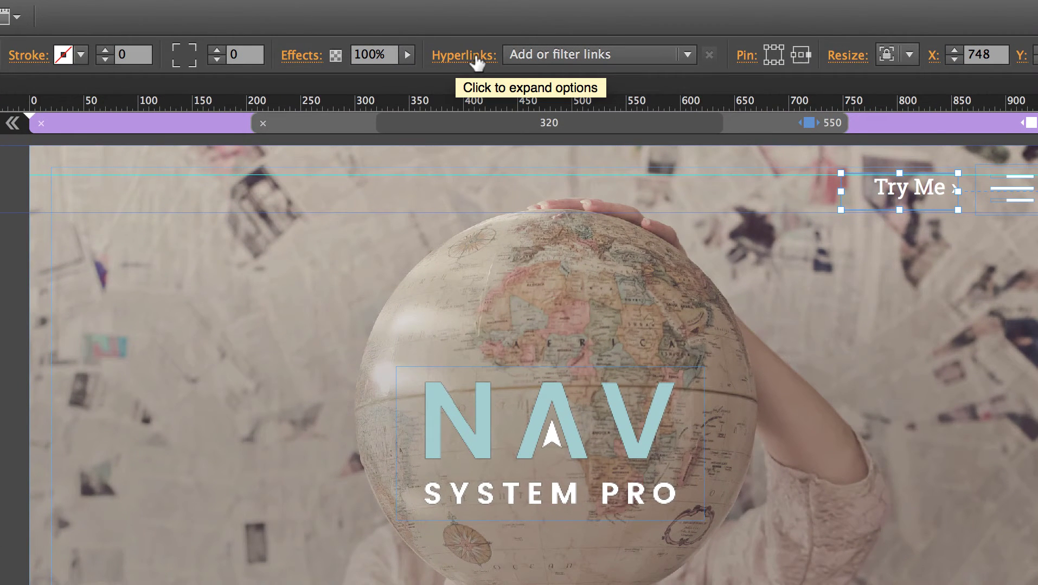
{"action": "left_click", "coordinate": [474, 56]}
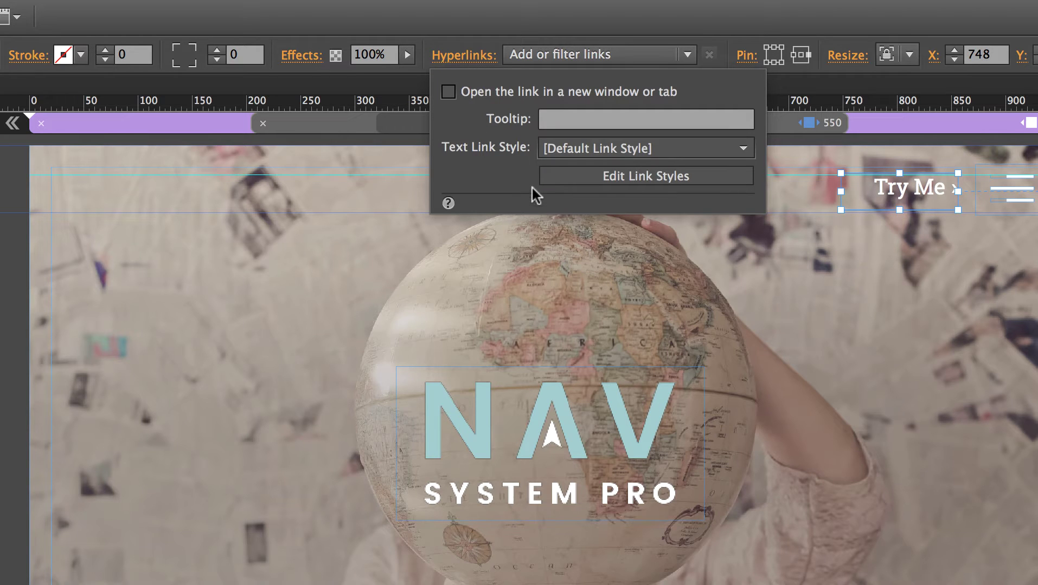
{"action": "left_click", "coordinate": [632, 178]}
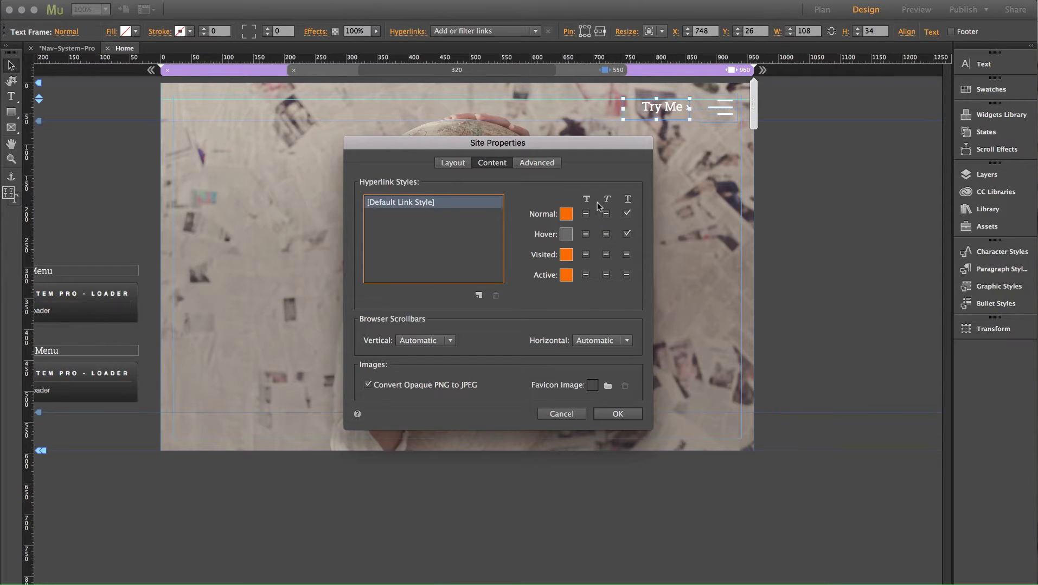
Step: Turn off underlining for the Default Link Style's Normal and Hover states and confirm
{"action": "left_click", "coordinate": [627, 215]}
{"action": "left_click", "coordinate": [627, 214]}
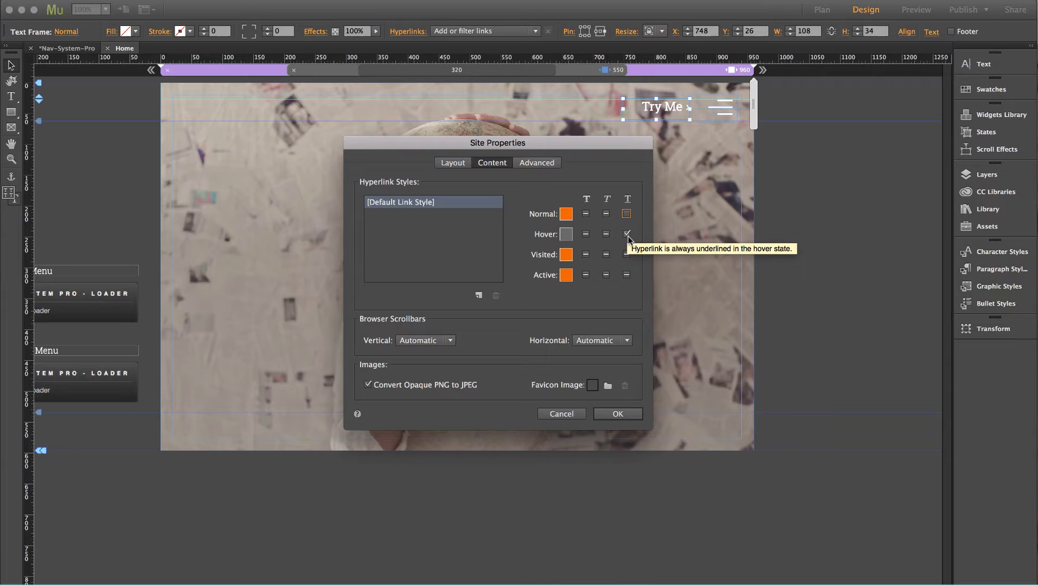
{"action": "left_click", "coordinate": [627, 235]}
{"action": "left_click", "coordinate": [627, 235]}
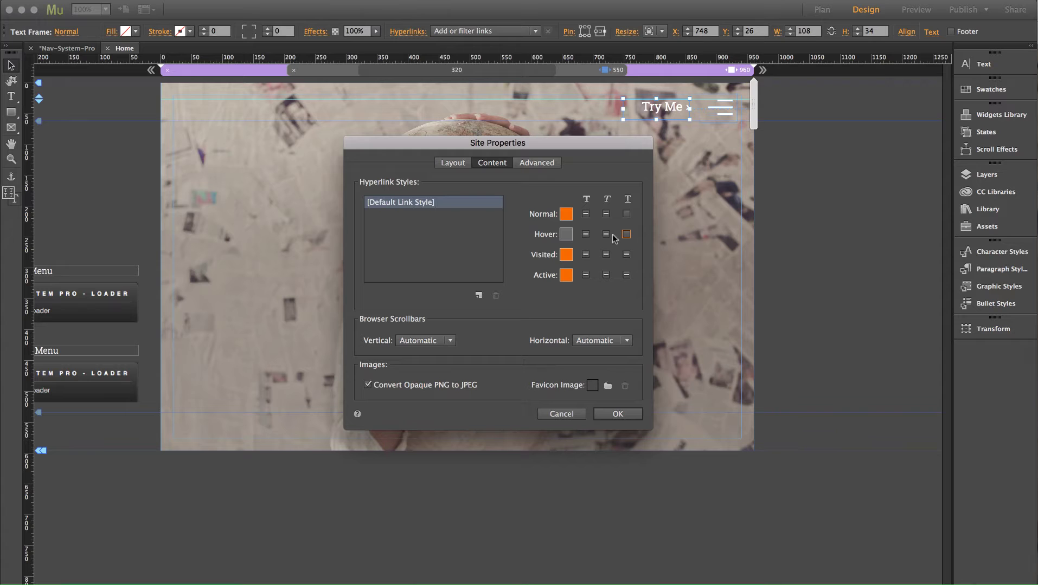
{"action": "left_click", "coordinate": [618, 415]}
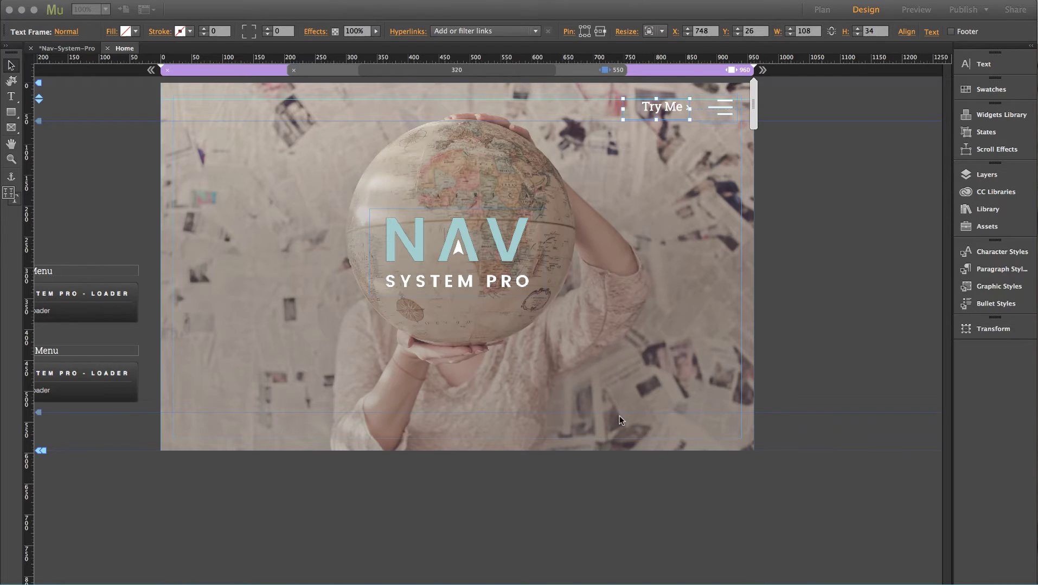
Step: Preview the page in the browser and try the full-screen navigation's Products submenu
{"action": "left_click", "coordinate": [117, 4]}
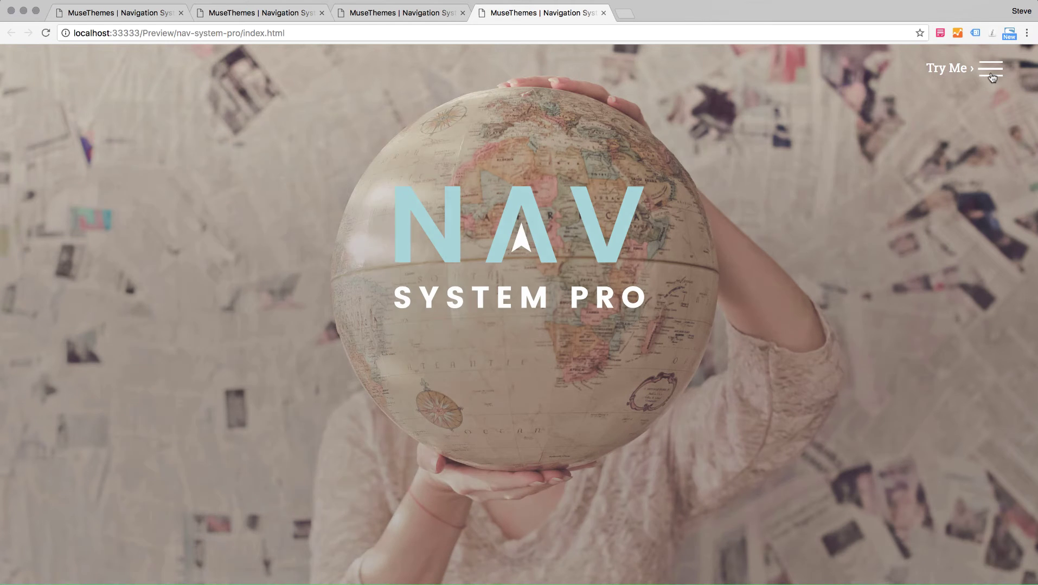
{"action": "left_click", "coordinate": [990, 69]}
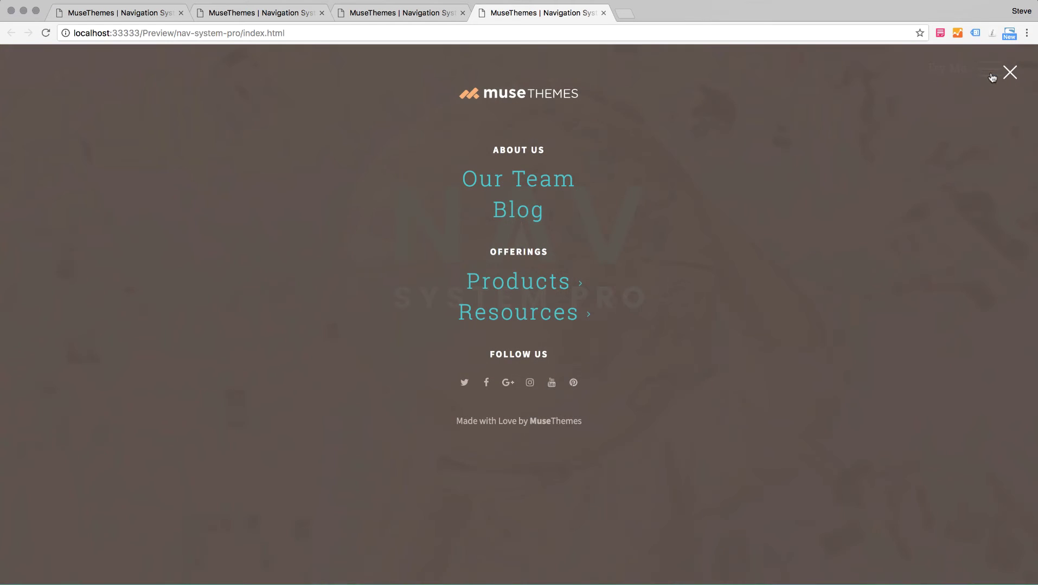
{"action": "left_click", "coordinate": [524, 287]}
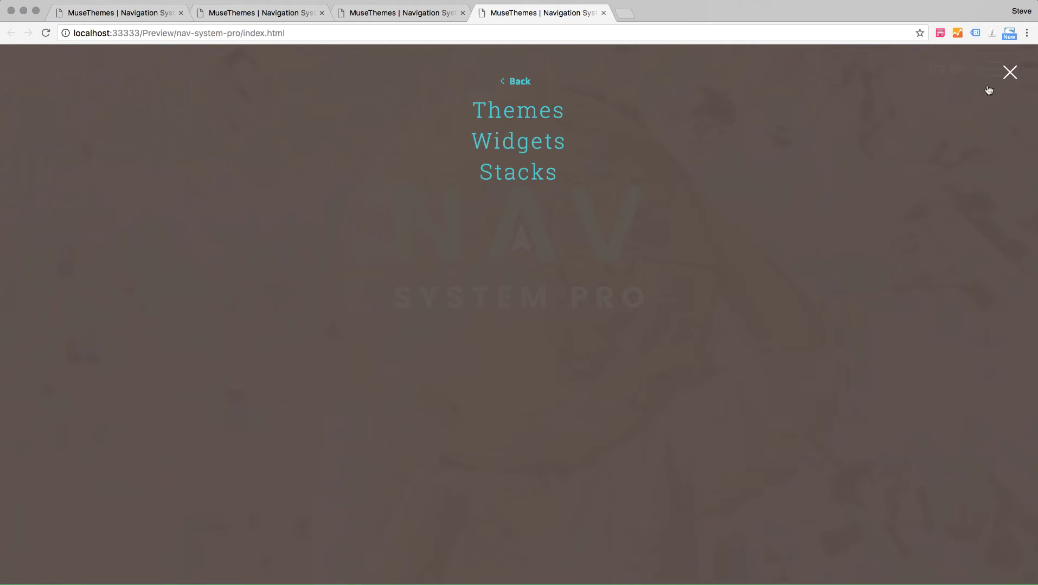
{"action": "left_click", "coordinate": [1011, 74]}
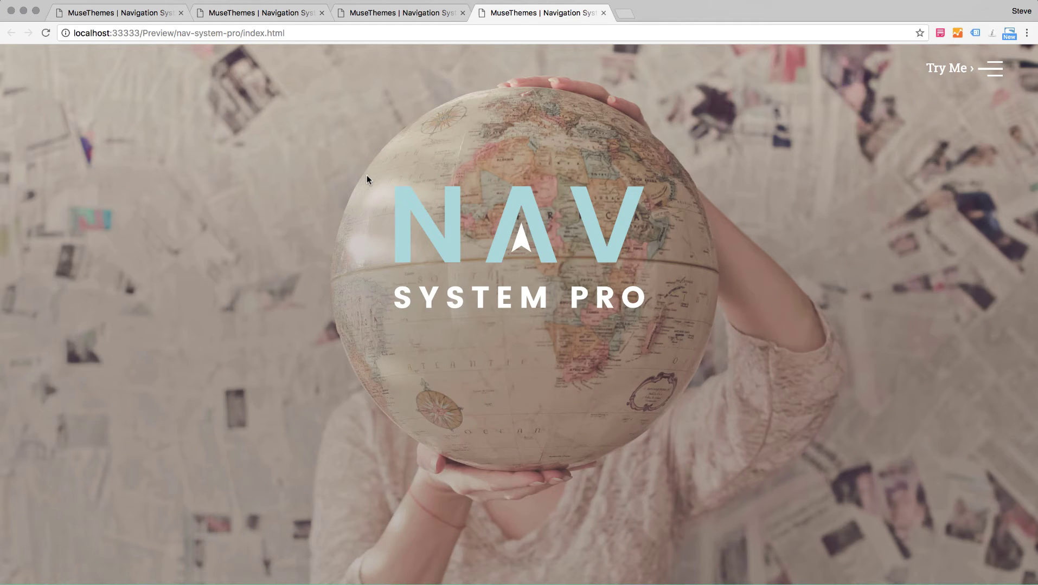
Step: Create a new site with default settings and open its blank Home page in Design view
{"action": "left_click", "coordinate": [348, 575]}
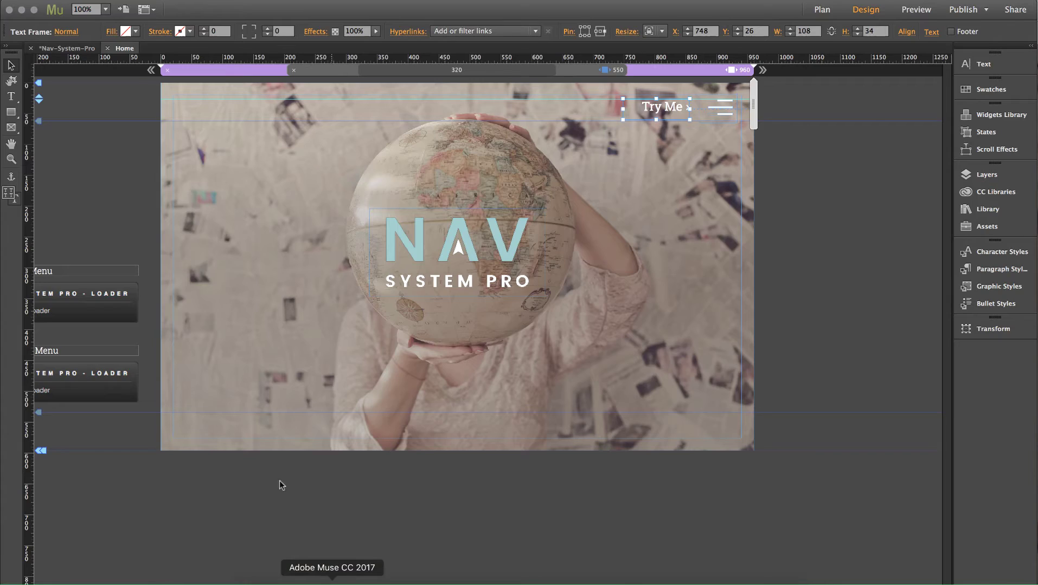
{"action": "left_click", "coordinate": [117, 2]}
{"action": "left_click", "coordinate": [136, 7]}
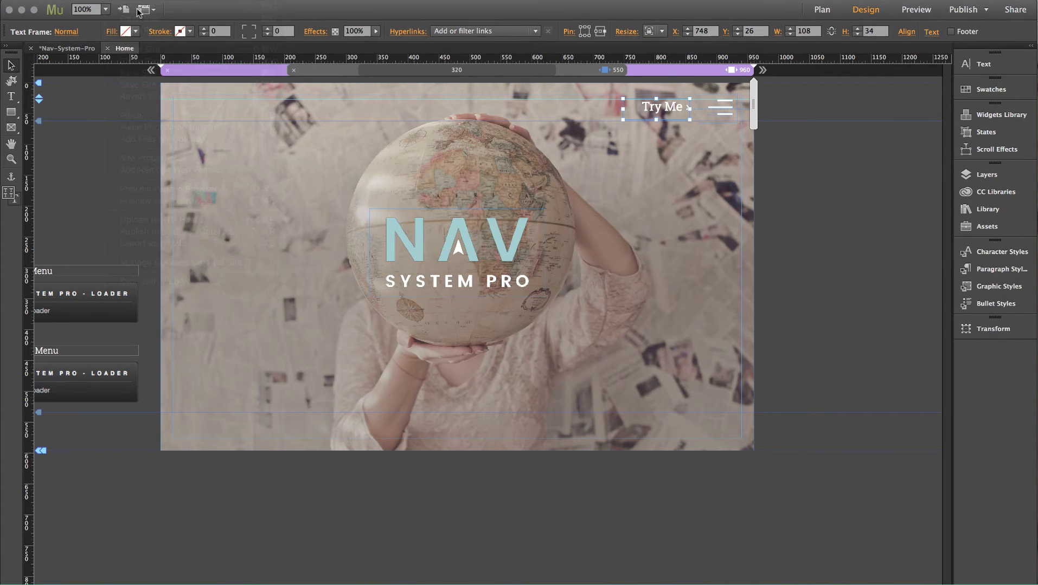
{"action": "left_click", "coordinate": [628, 355]}
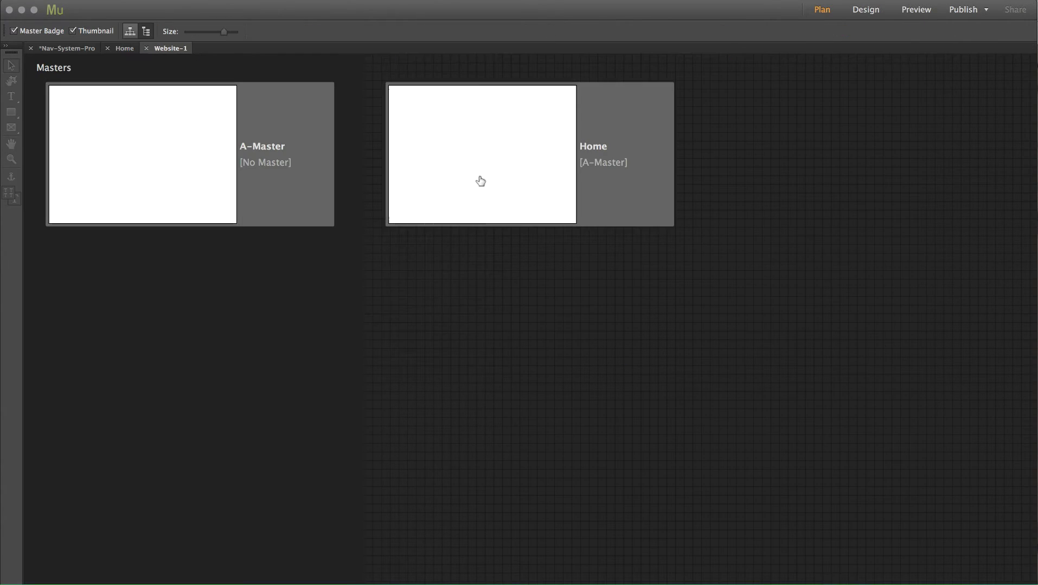
{"action": "double_click", "coordinate": [494, 167]}
{"action": "left_click", "coordinate": [11, 96]}
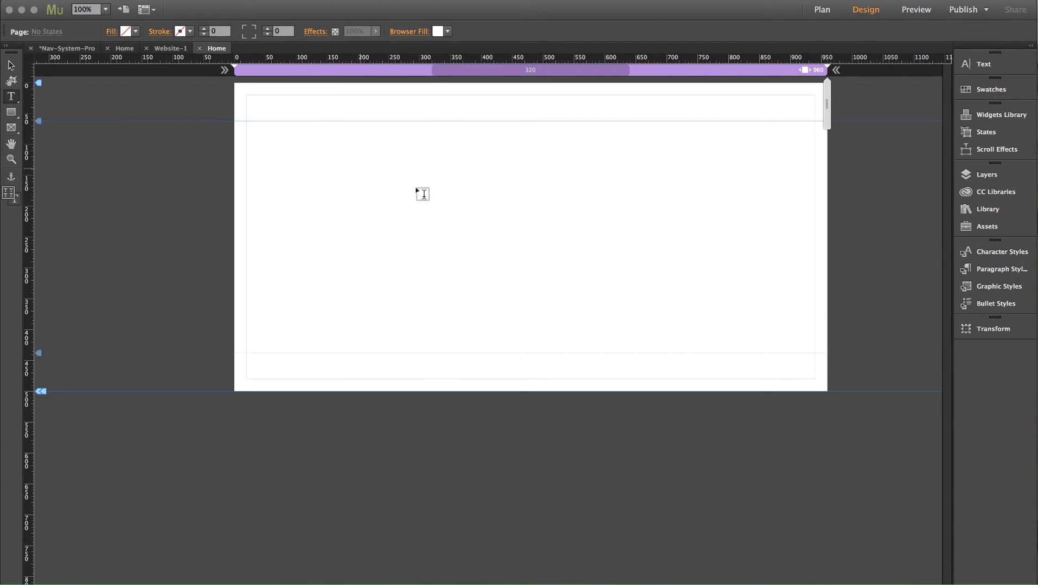
Step: Add a text frame reading 'Hyperlink' and set its text to 48 pt
{"action": "left_click_drag", "start_coordinate": [360, 168], "coordinate": [583, 275]}
{"action": "type", "text": "Hyperlin"}
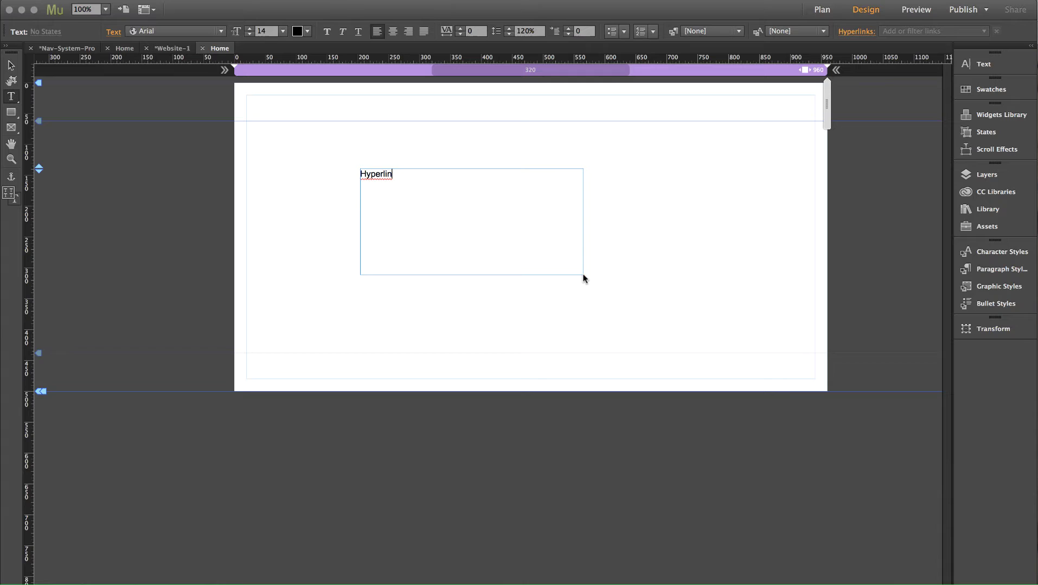
{"action": "type", "text": "k"}
{"action": "key", "text": "super+a"}
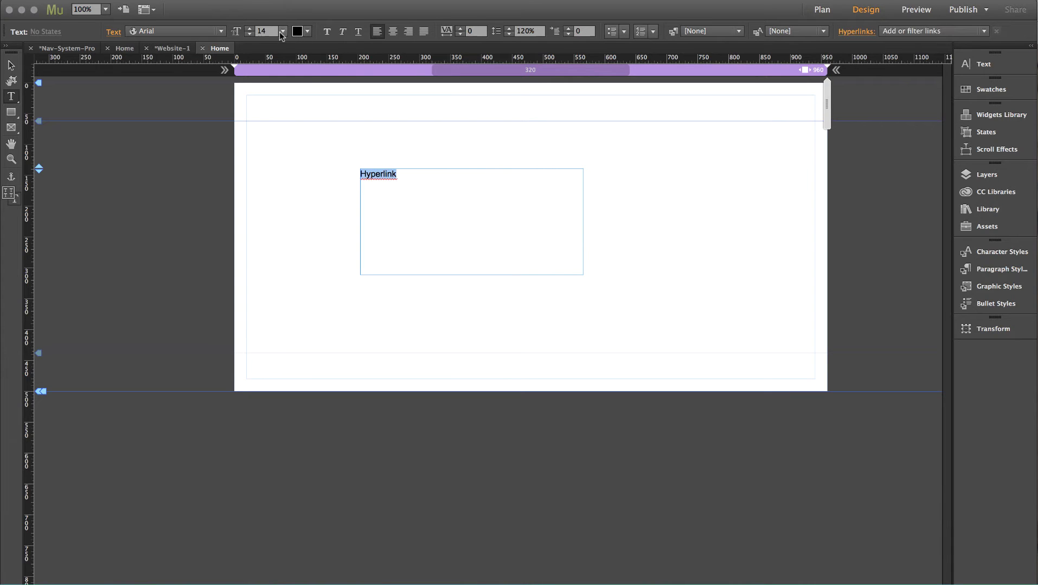
{"action": "left_click", "coordinate": [283, 31]}
{"action": "left_click", "coordinate": [295, 195]}
{"action": "left_click_drag", "start_coordinate": [489, 194], "coordinate": [350, 182]}
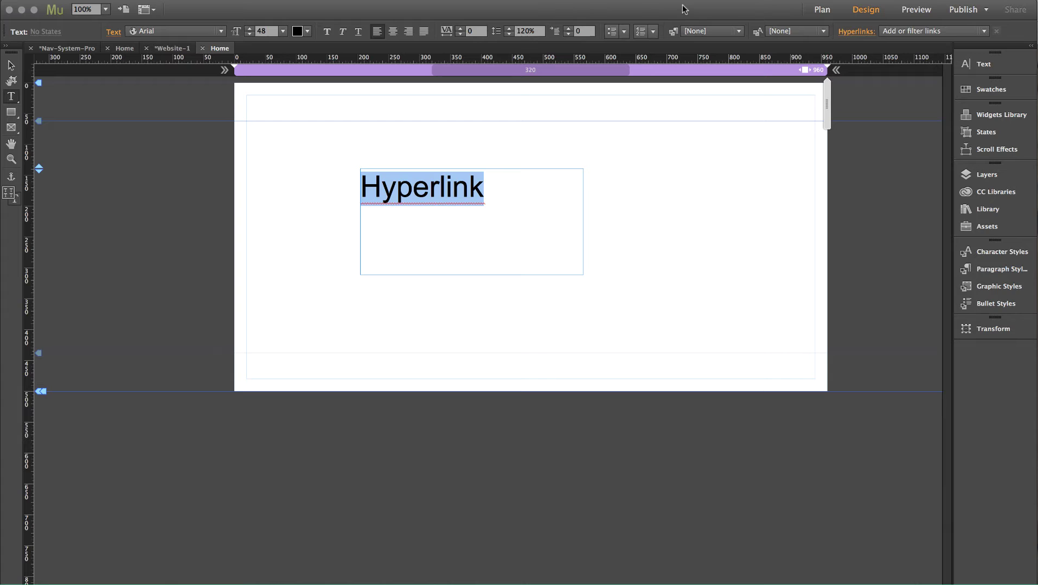
{"action": "left_click", "coordinate": [906, 32]}
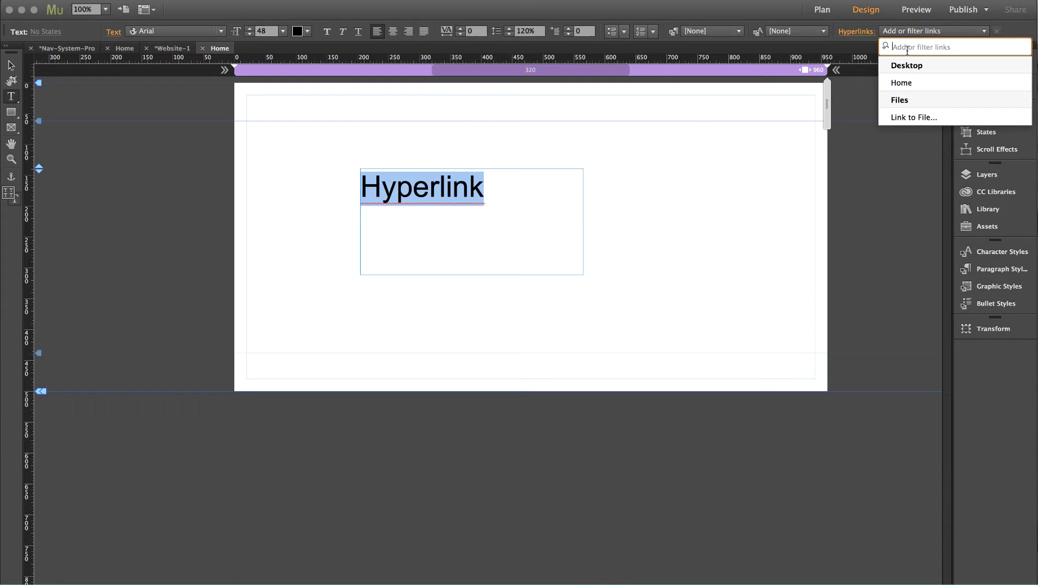
{"action": "type", "text": "www.muse-th"}
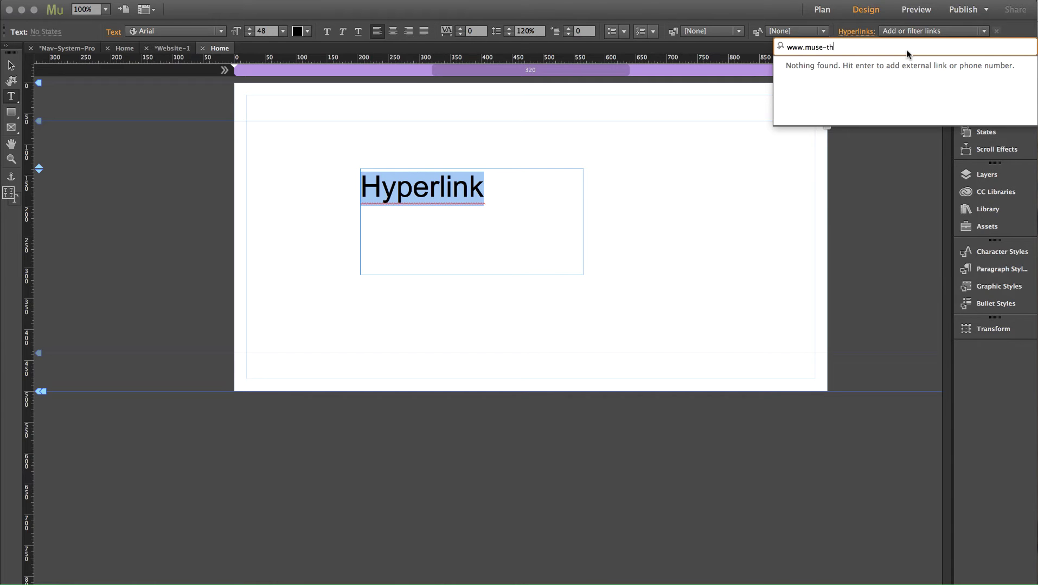
{"action": "type", "text": "emes.com"}
{"action": "key", "text": "Return"}
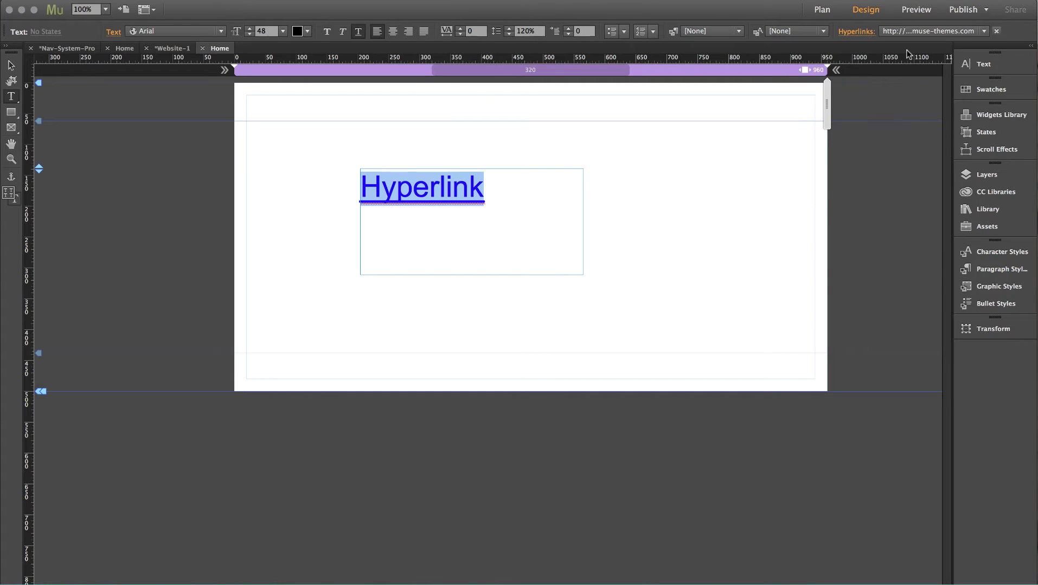
Step: Move the text frame slightly lower and shrink its height to 80 px
{"action": "left_click", "coordinate": [12, 66]}
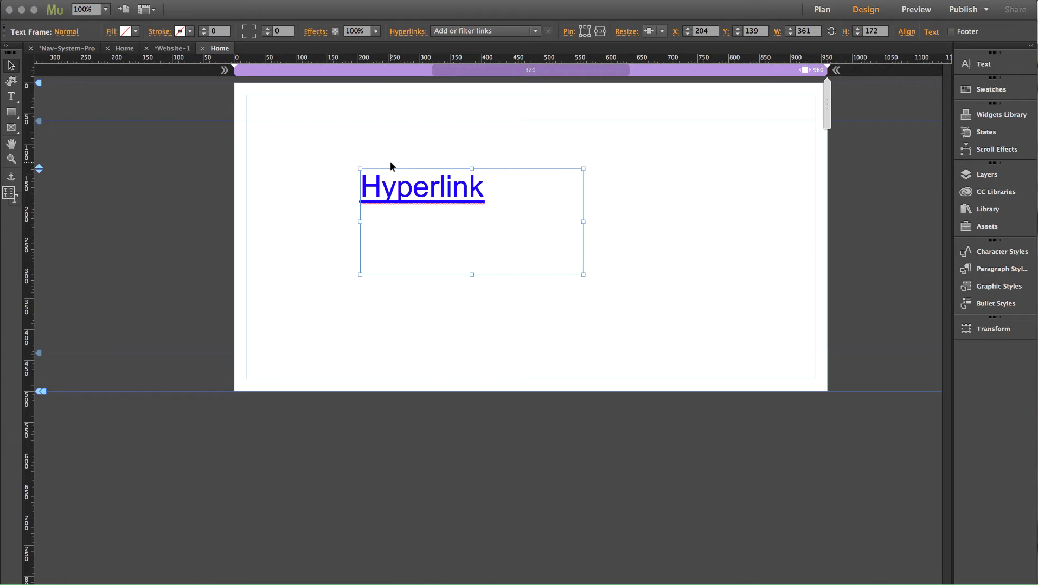
{"action": "left_click_drag", "start_coordinate": [421, 197], "coordinate": [420, 206]}
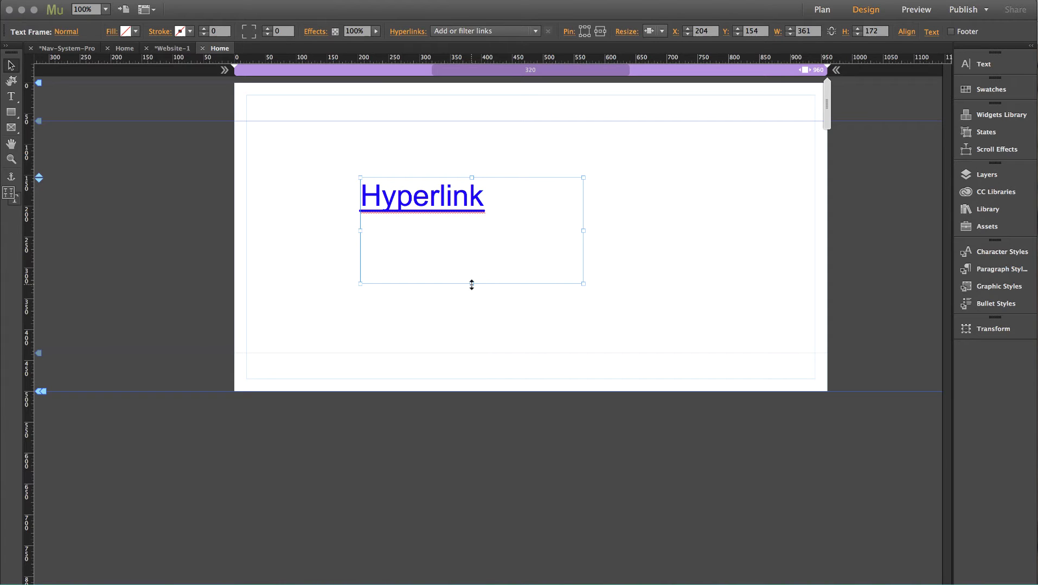
{"action": "left_click_drag", "start_coordinate": [471, 283], "coordinate": [474, 227]}
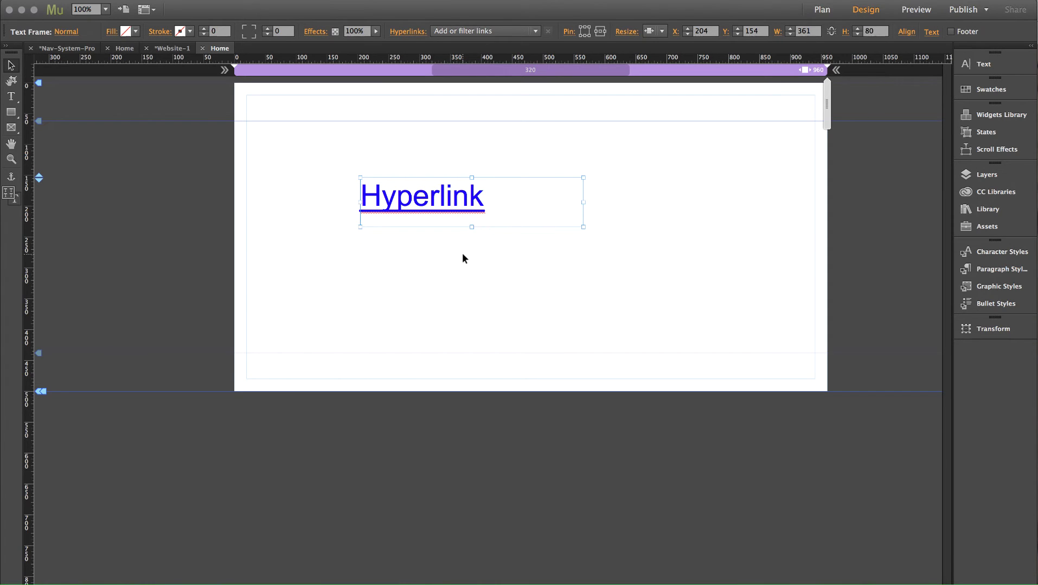
{"action": "left_click", "coordinate": [466, 255]}
{"action": "left_click", "coordinate": [120, 3]}
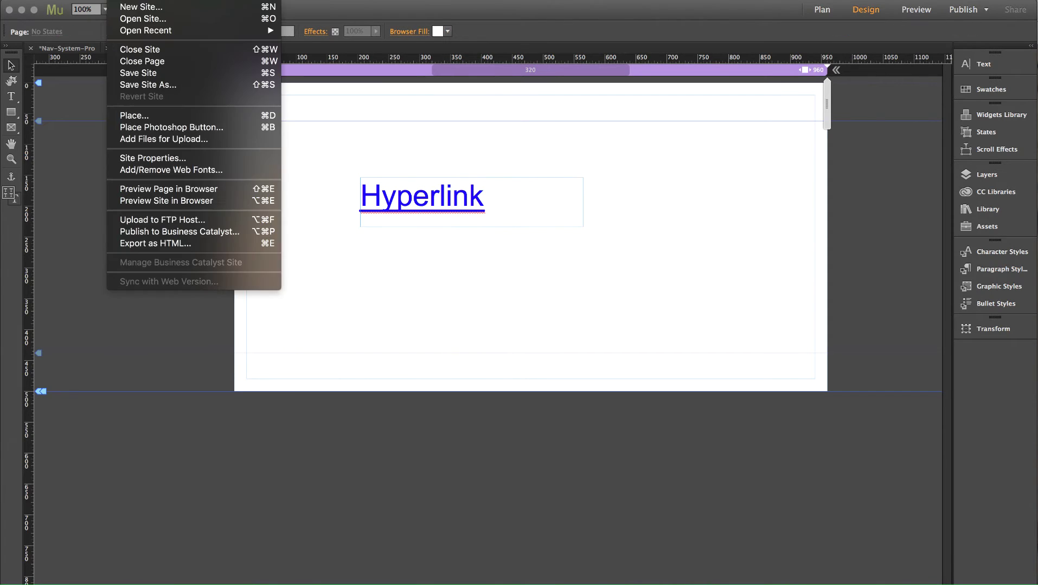
Step: Preview the Website-1 Home page in Chrome to see the underlined Hyperlink link
{"action": "left_click", "coordinate": [171, 188]}
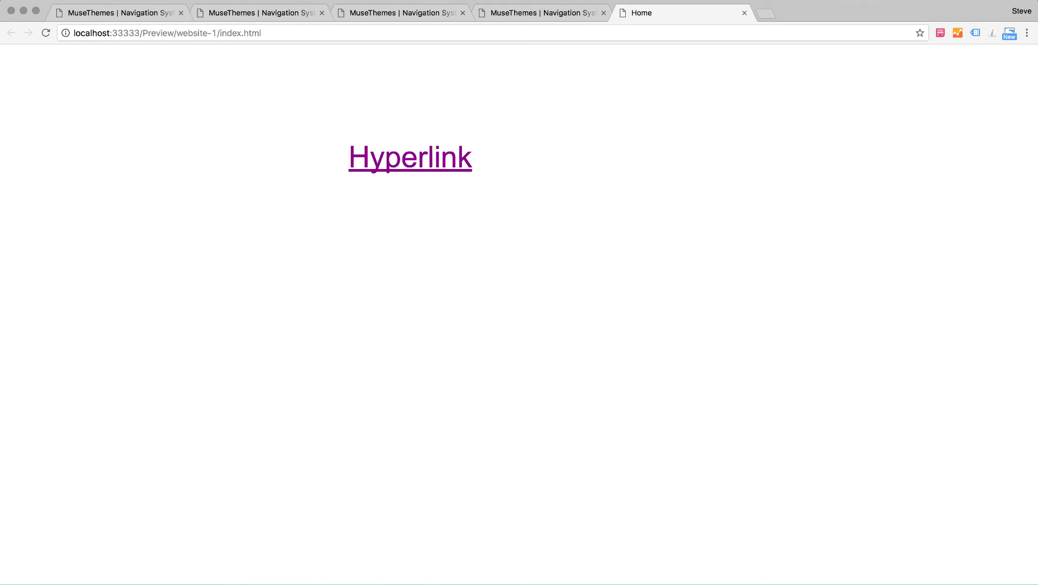
Step: Nudge the Hyperlink frame lower, then add a new link style named 'Hyperliunk' in Site Properties
{"action": "left_click", "coordinate": [332, 579]}
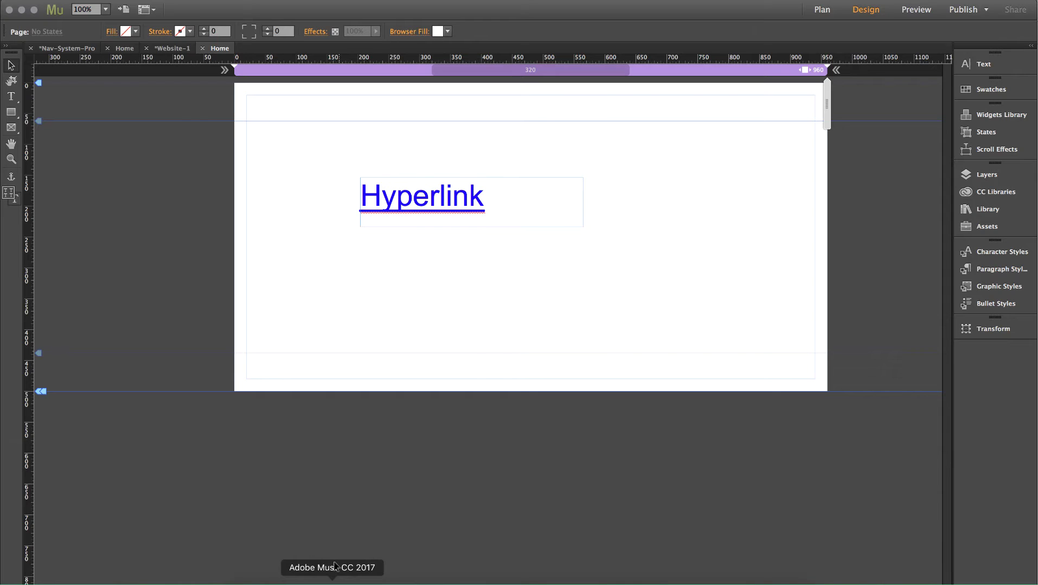
{"action": "left_click", "coordinate": [463, 210]}
{"action": "left_click_drag", "start_coordinate": [460, 208], "coordinate": [460, 214]}
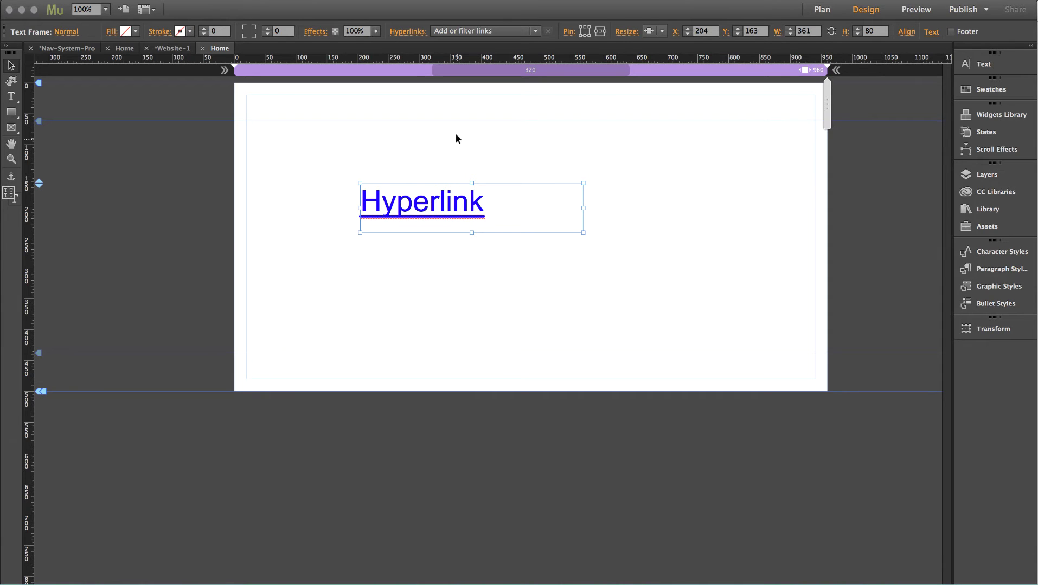
{"action": "left_click", "coordinate": [408, 33]}
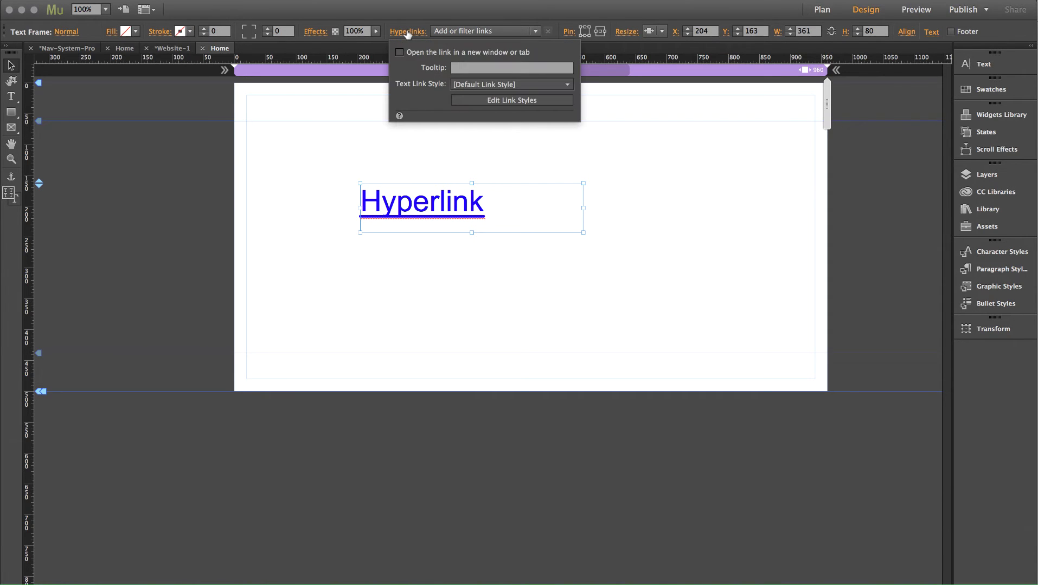
{"action": "left_click", "coordinate": [514, 100]}
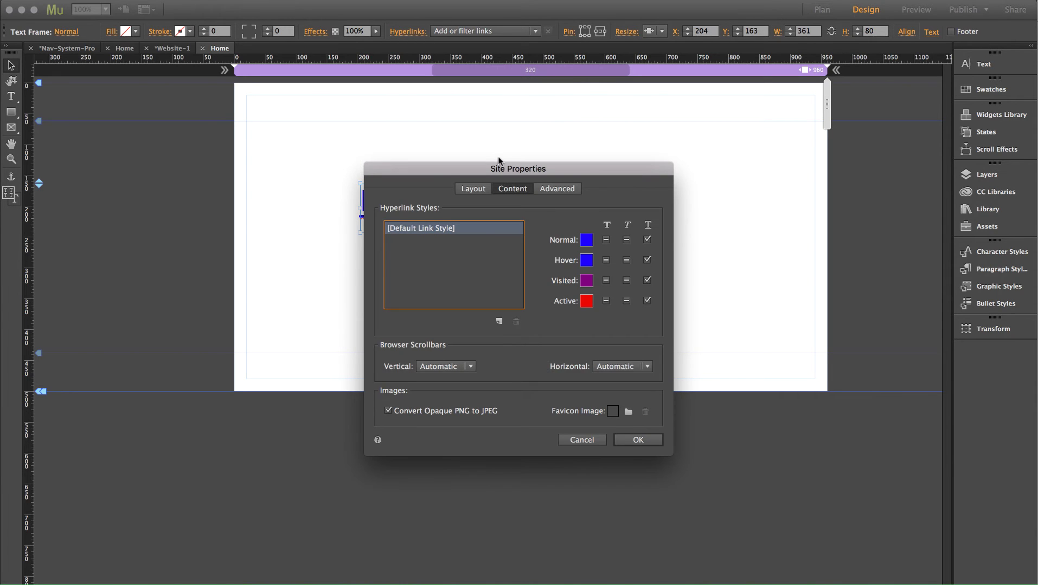
{"action": "left_click_drag", "start_coordinate": [500, 170], "coordinate": [541, 151]}
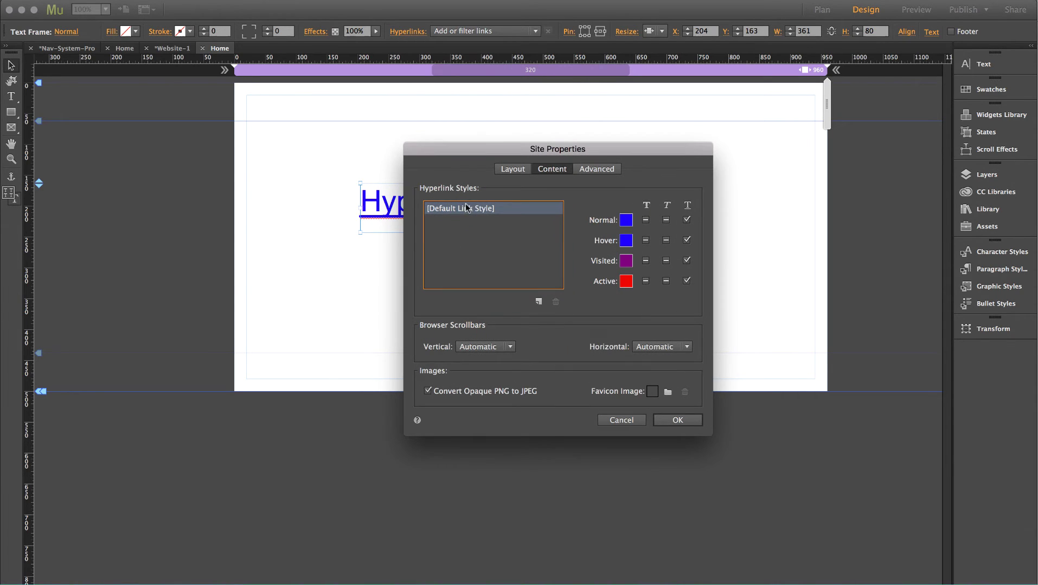
{"action": "left_click", "coordinate": [538, 301]}
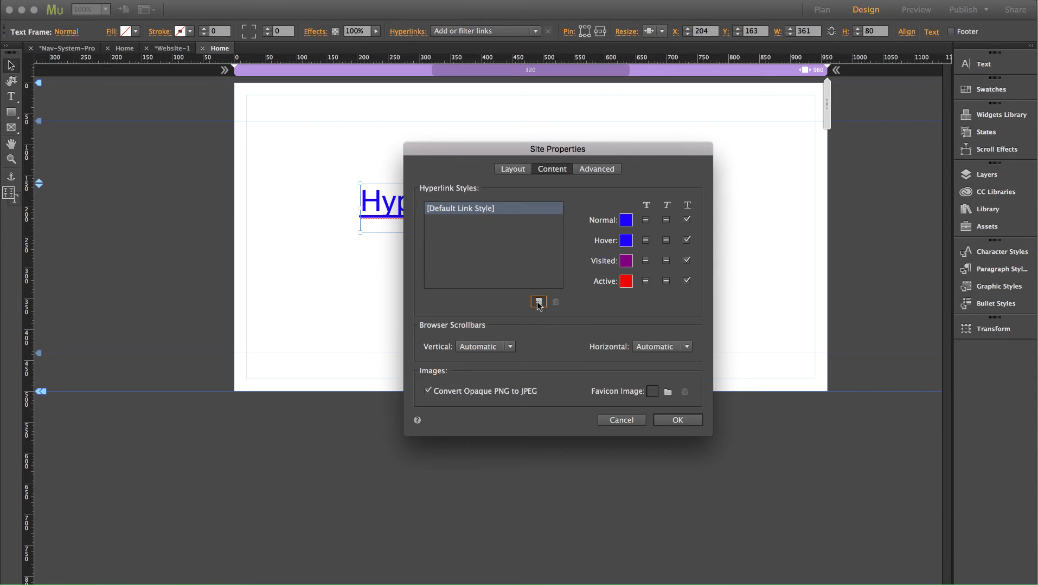
{"action": "type", "text": "Hyperliunk"}
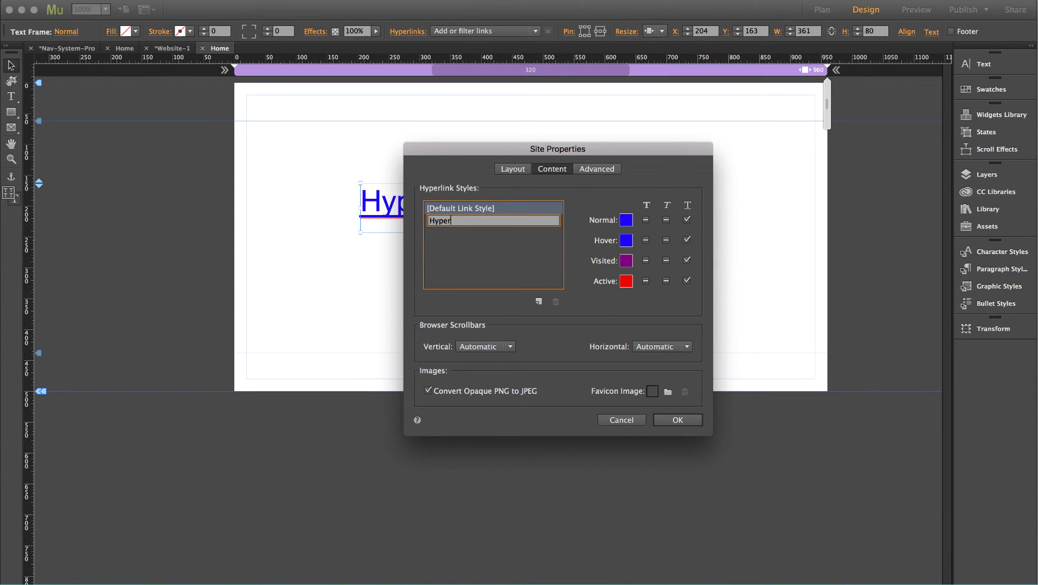
{"action": "left_click", "coordinate": [677, 421]}
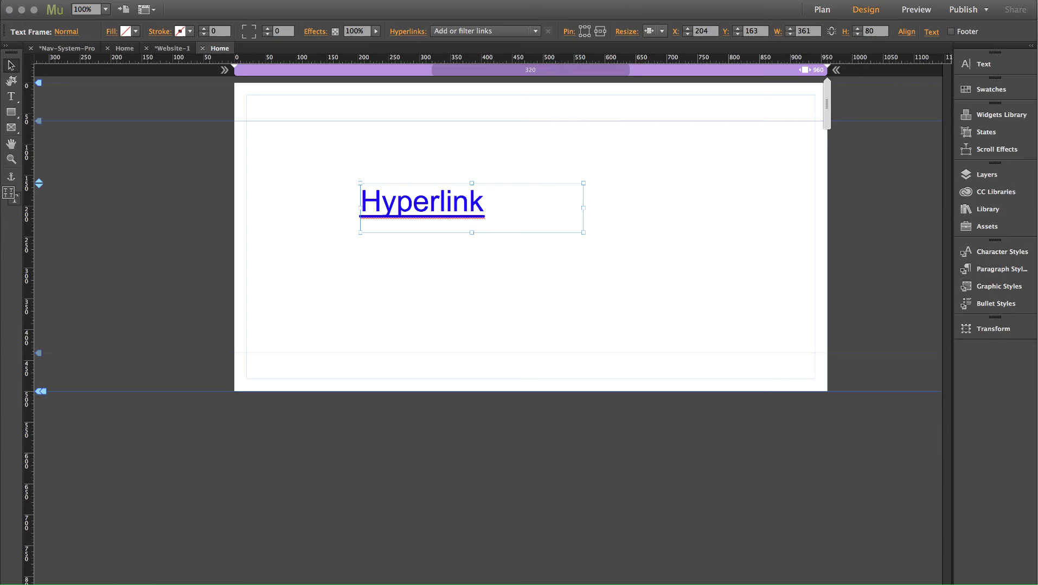
Step: Set the Hyperlinks style's normal link colour to orange F95D00
{"action": "left_click", "coordinate": [417, 35]}
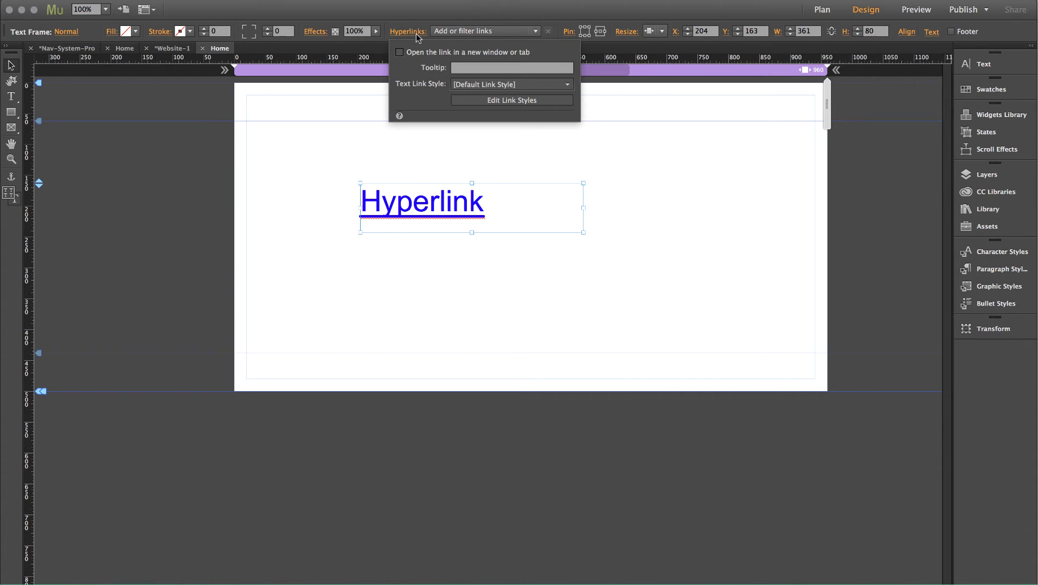
{"action": "left_click", "coordinate": [482, 101]}
{"action": "left_click", "coordinate": [419, 241]}
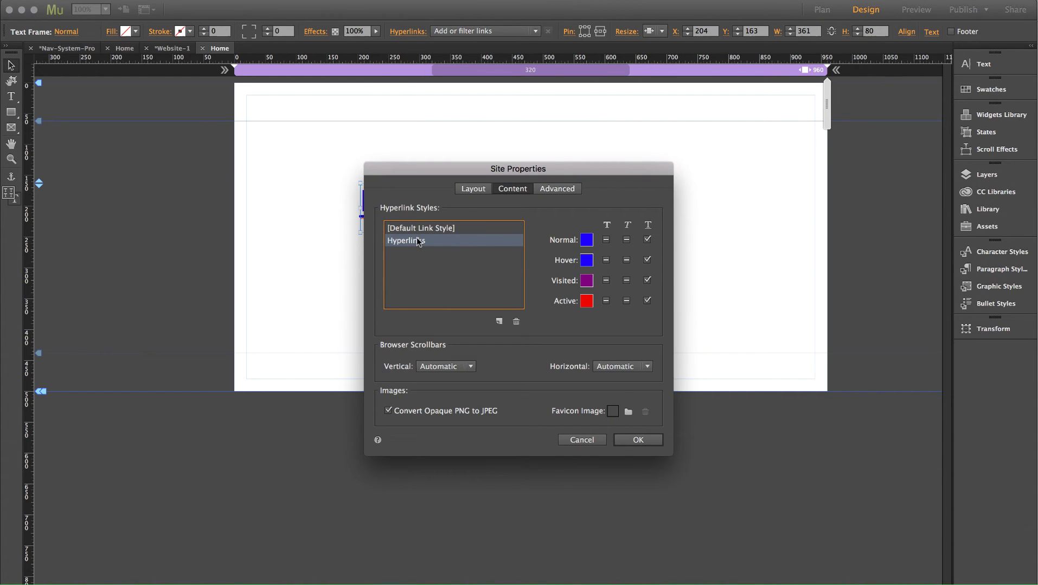
{"action": "left_click", "coordinate": [587, 239]}
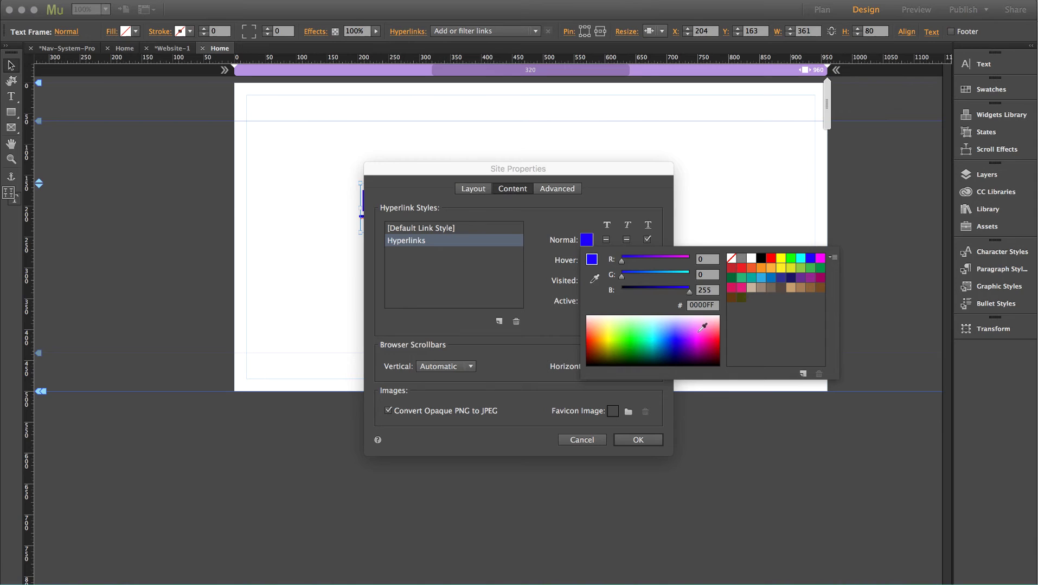
{"action": "left_click_drag", "start_coordinate": [702, 327], "coordinate": [598, 336]}
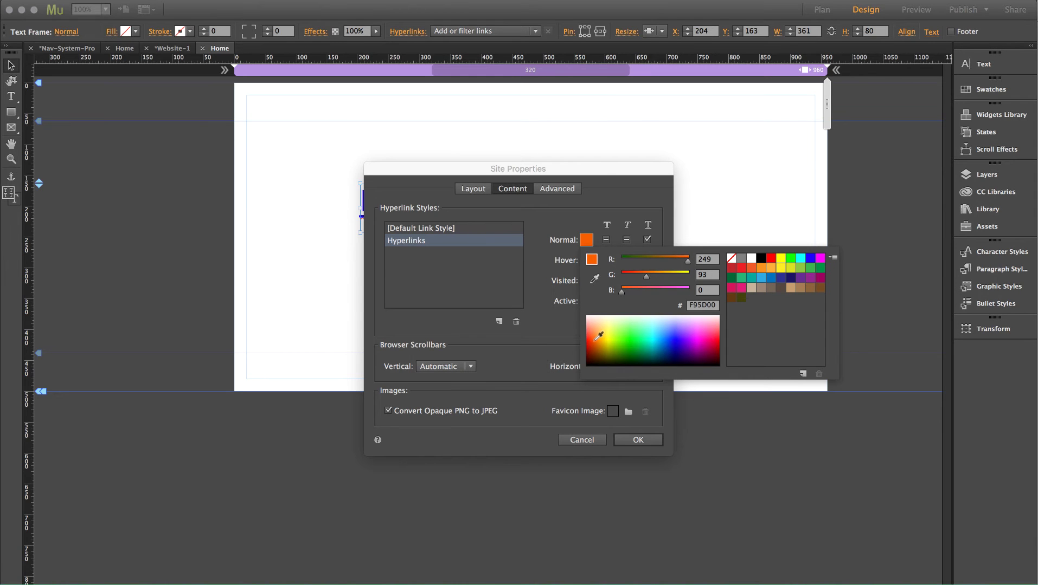
{"action": "left_click", "coordinate": [606, 181]}
Step: Set the hover colour to dark 240700 and visited to FF6629, and remove the normal underline
{"action": "left_click", "coordinate": [586, 263]}
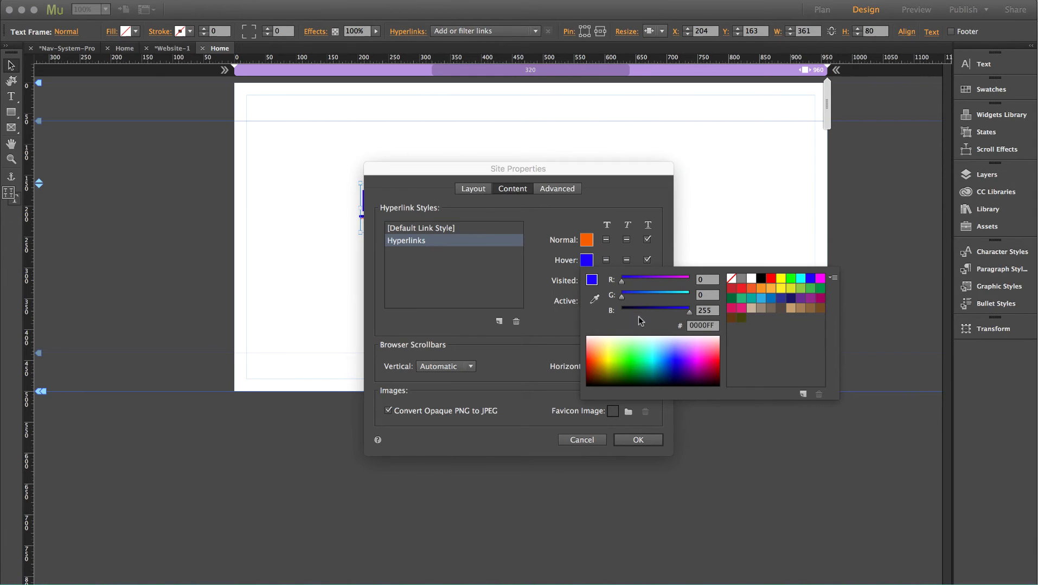
{"action": "left_click_drag", "start_coordinate": [628, 341], "coordinate": [588, 383]}
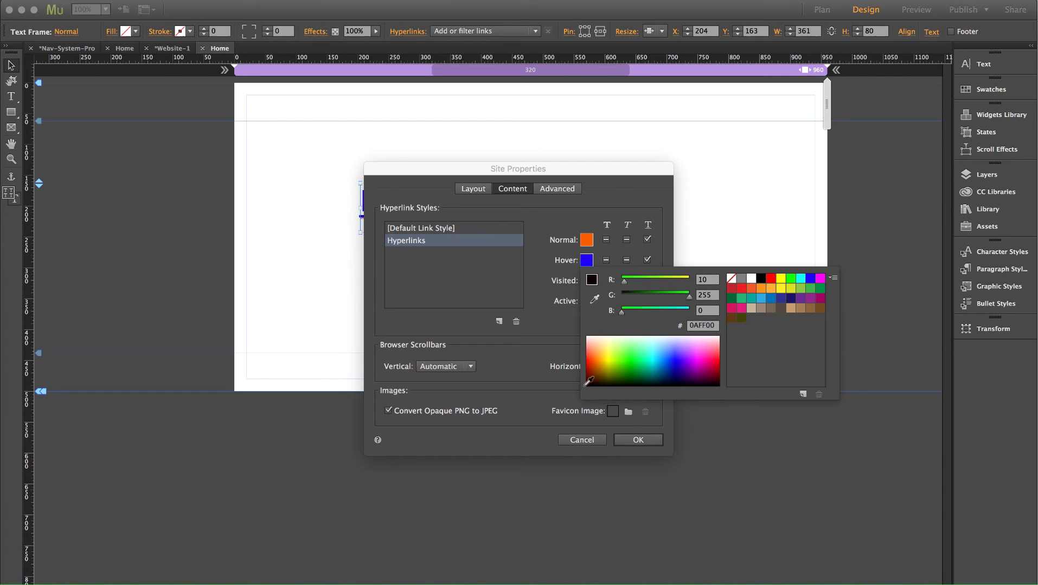
{"action": "left_click", "coordinate": [592, 378]}
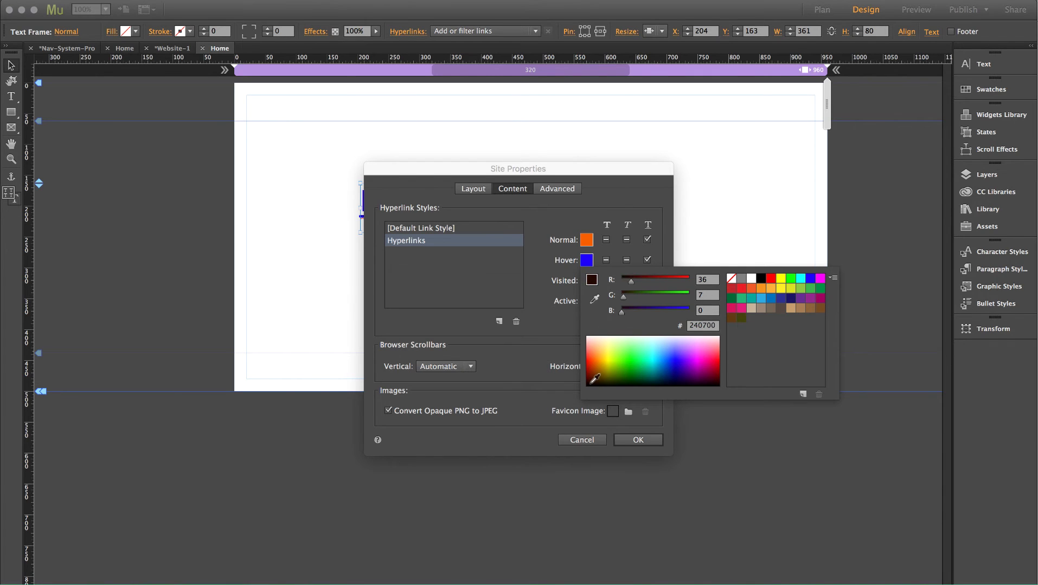
{"action": "left_click", "coordinate": [603, 193]}
{"action": "left_click", "coordinate": [587, 280]}
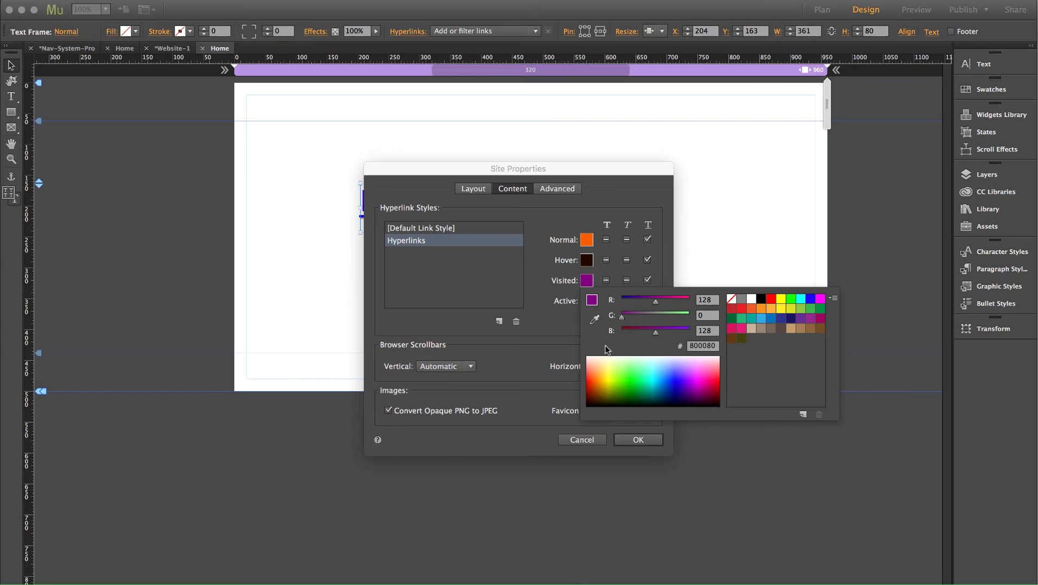
{"action": "left_click", "coordinate": [594, 379]}
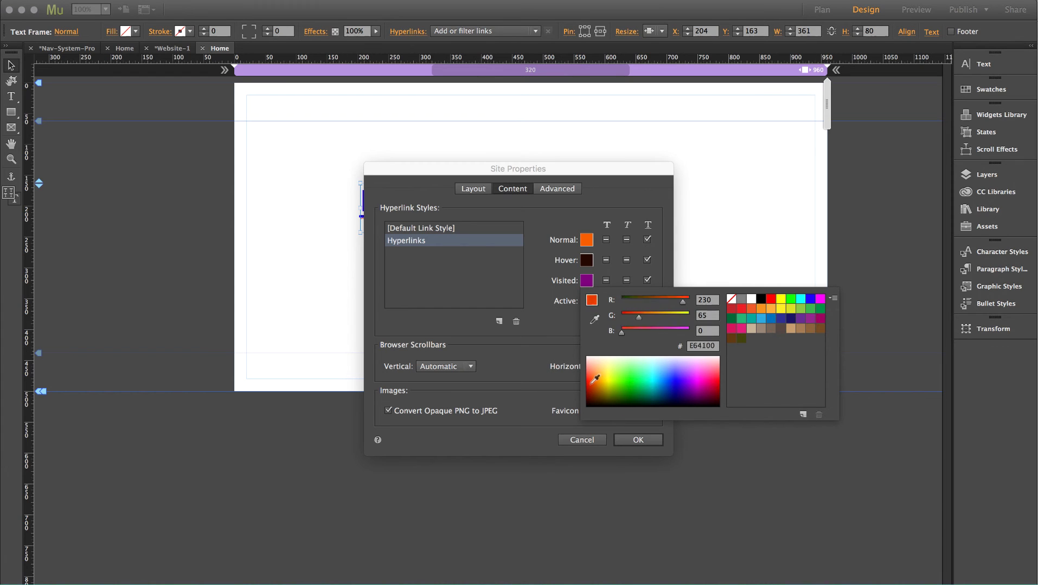
{"action": "left_click_drag", "start_coordinate": [594, 379], "coordinate": [591, 376]}
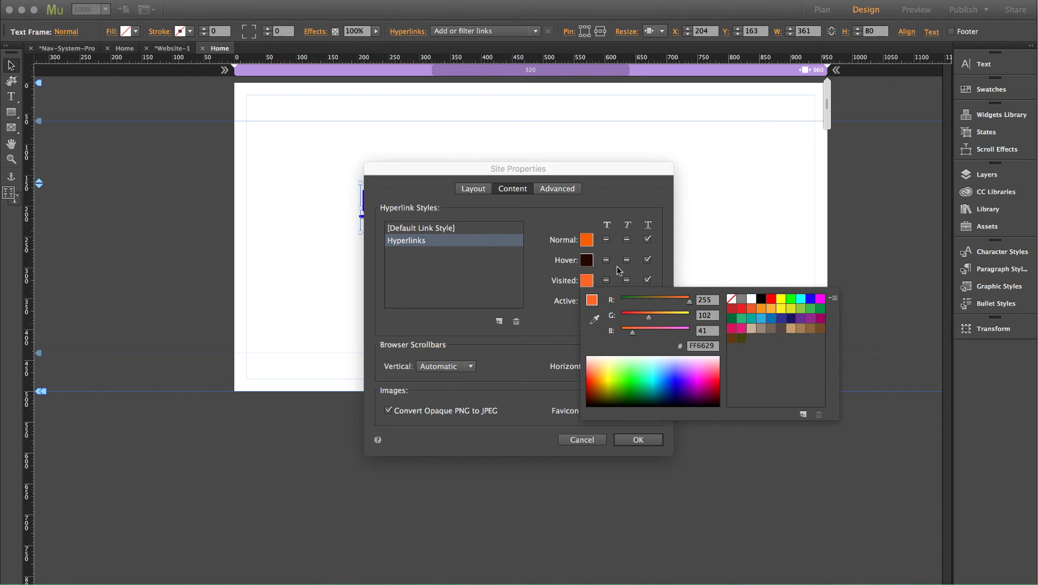
{"action": "left_click", "coordinate": [627, 190]}
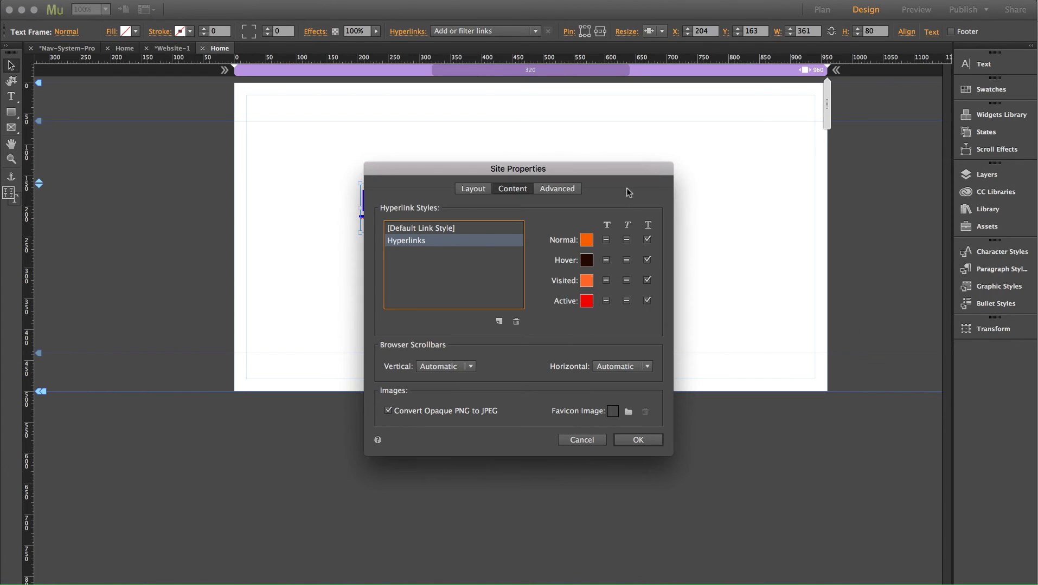
{"action": "left_click", "coordinate": [648, 240]}
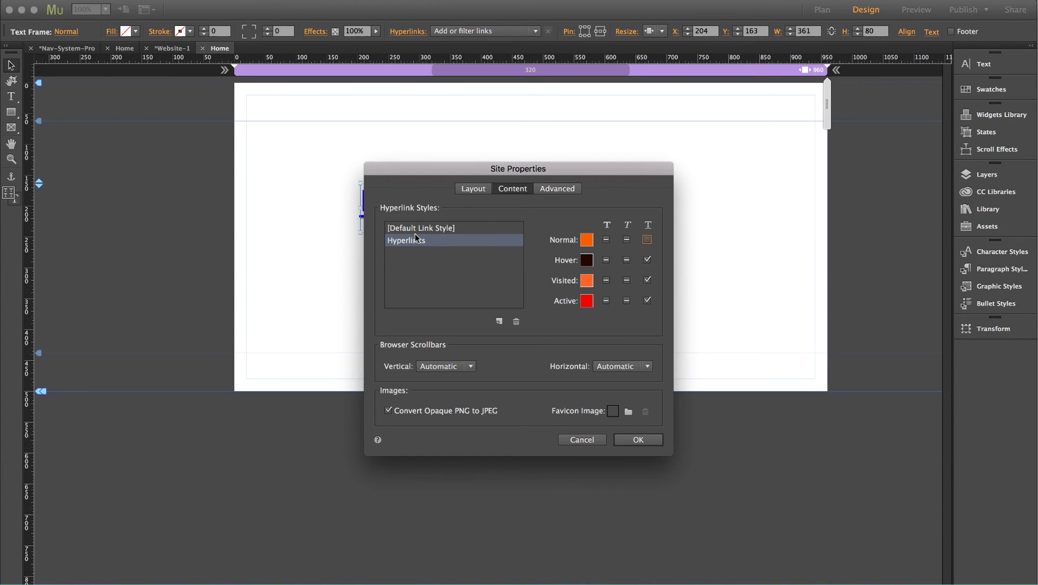
Step: Confirm the link styles, then assign the Hyperlinks style to the Hyperlink text so it shows orange
{"action": "left_click", "coordinate": [644, 441]}
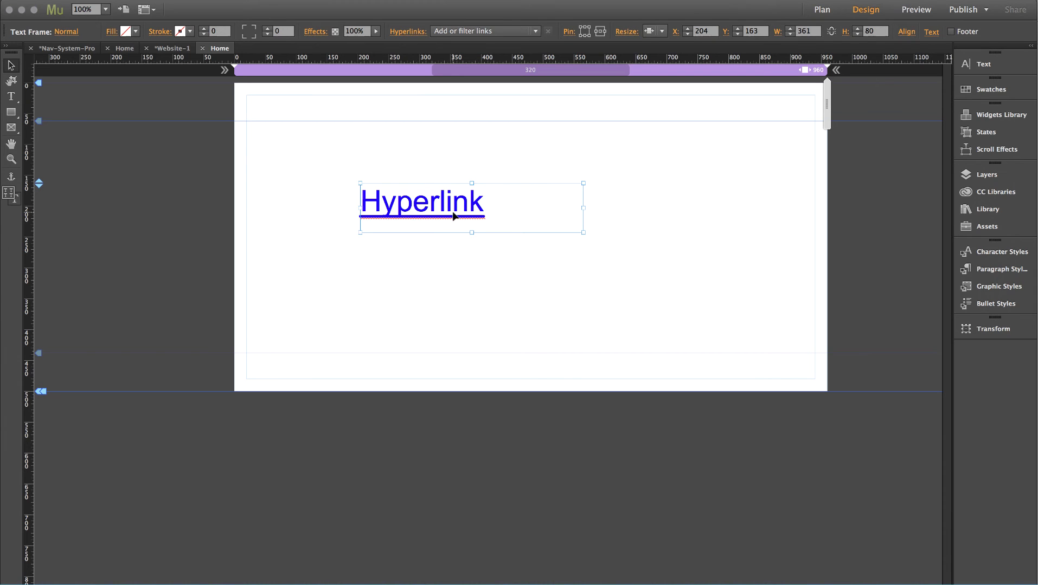
{"action": "left_click", "coordinate": [409, 32]}
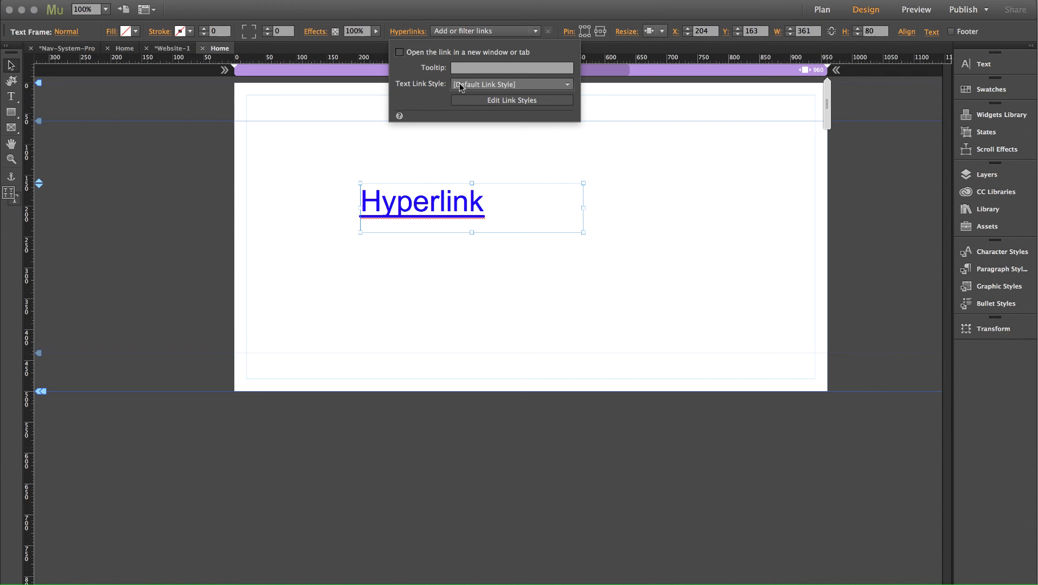
{"action": "left_click", "coordinate": [489, 85]}
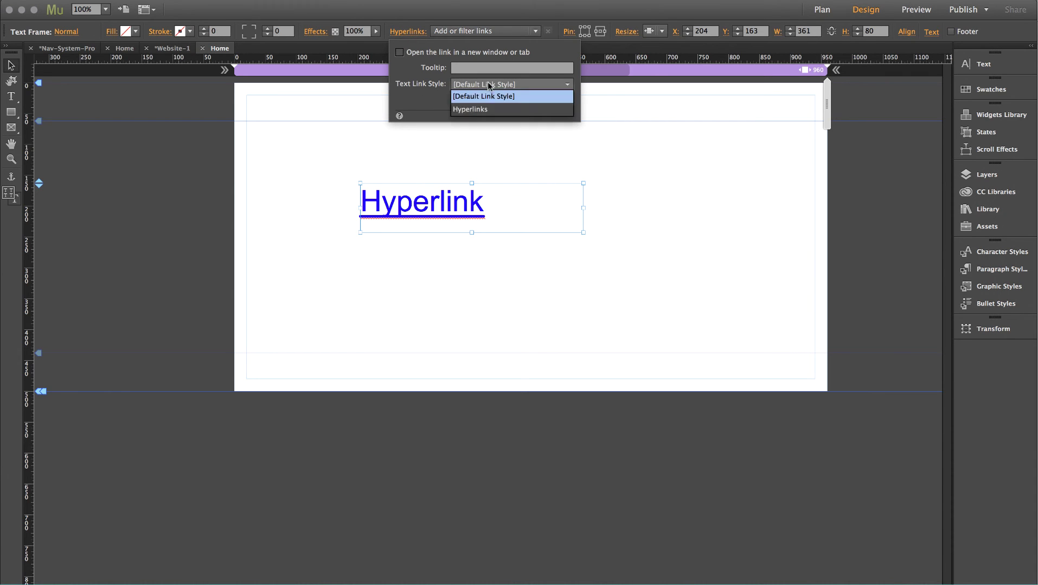
{"action": "left_click", "coordinate": [471, 109]}
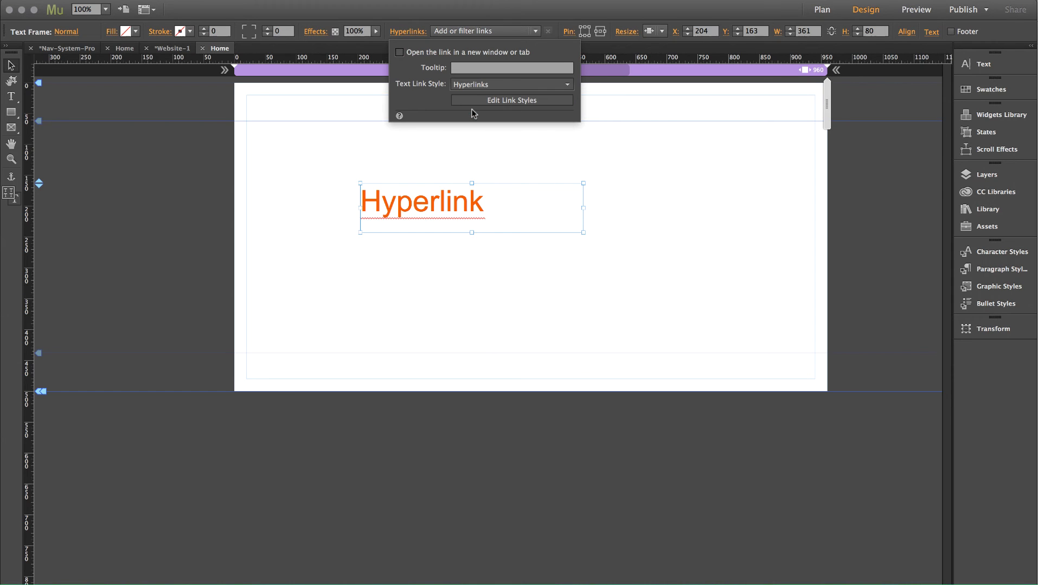
{"action": "left_click", "coordinate": [469, 143]}
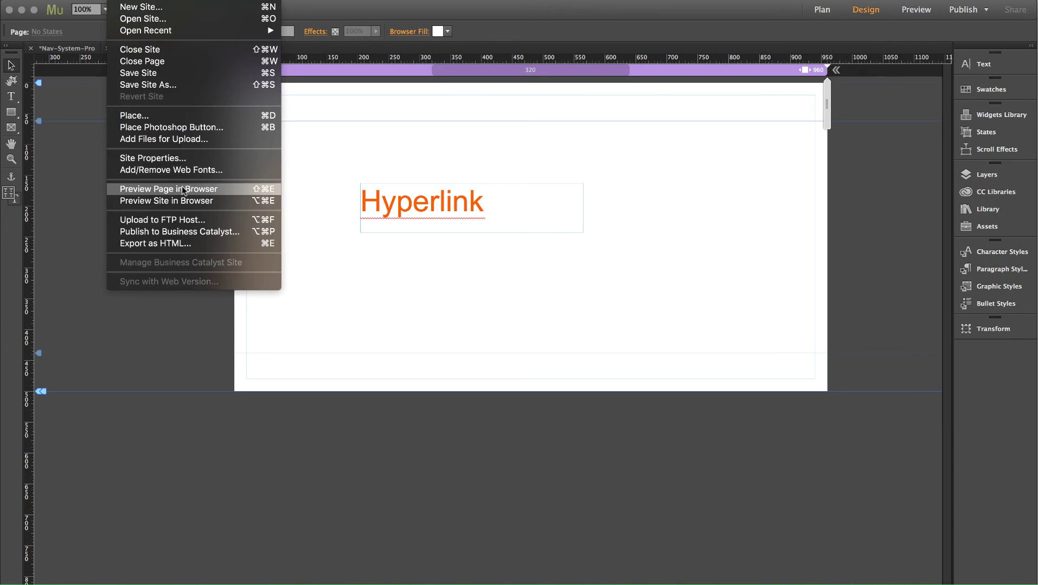
Step: Preview the Home page in Chrome and follow the orange Hyperlink to the Muse Themes site
{"action": "left_click", "coordinate": [181, 186]}
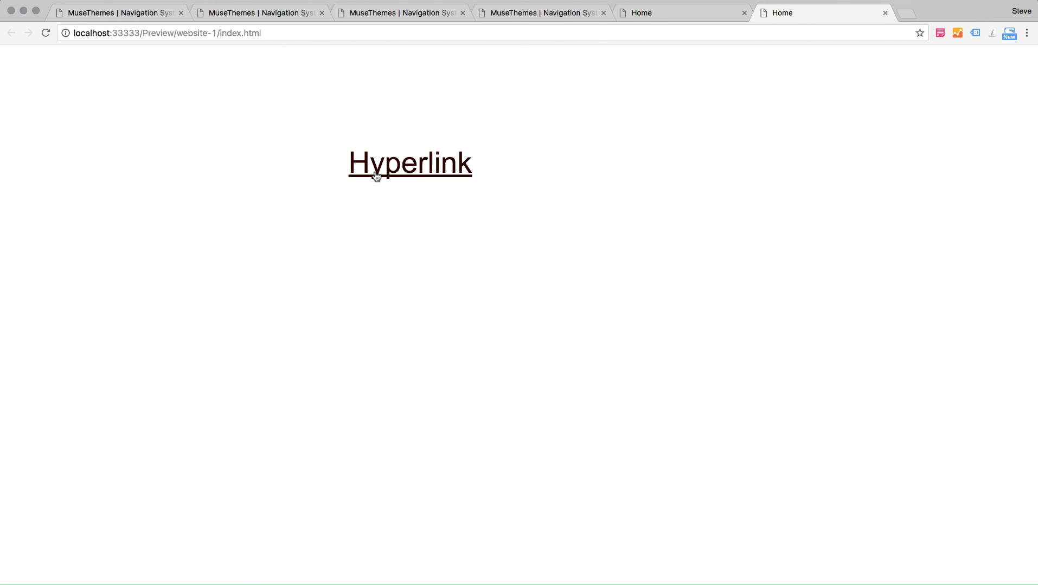
{"action": "left_click", "coordinate": [415, 165]}
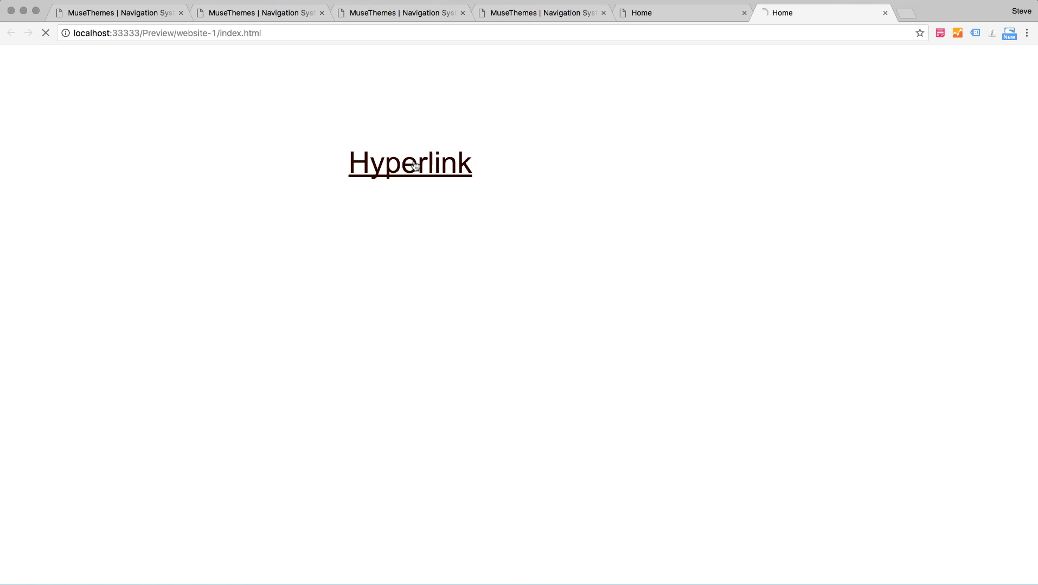